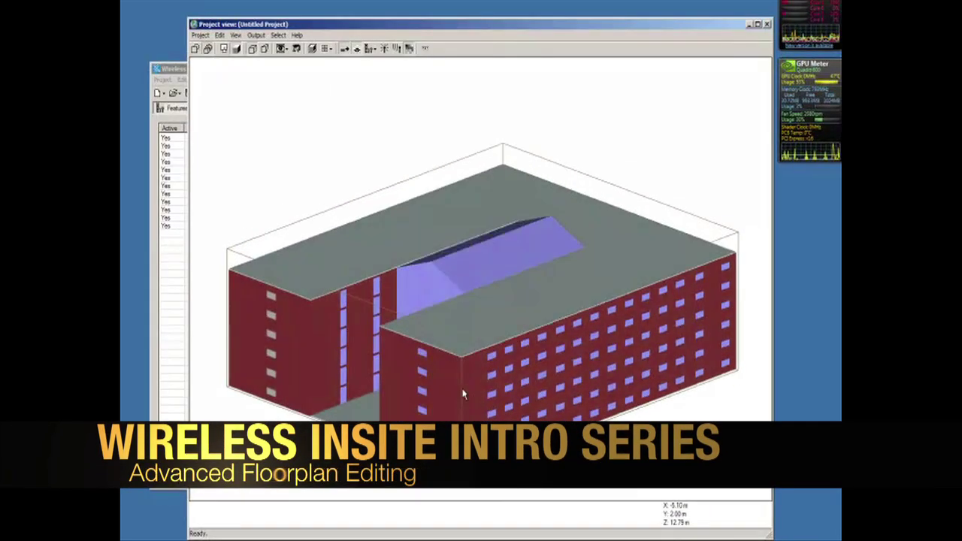
Orbit and tilt the single-floor office model to an oblique angled view
{"action": "left_click_drag", "start_coordinate": [464, 394], "coordinate": [607, 387]}
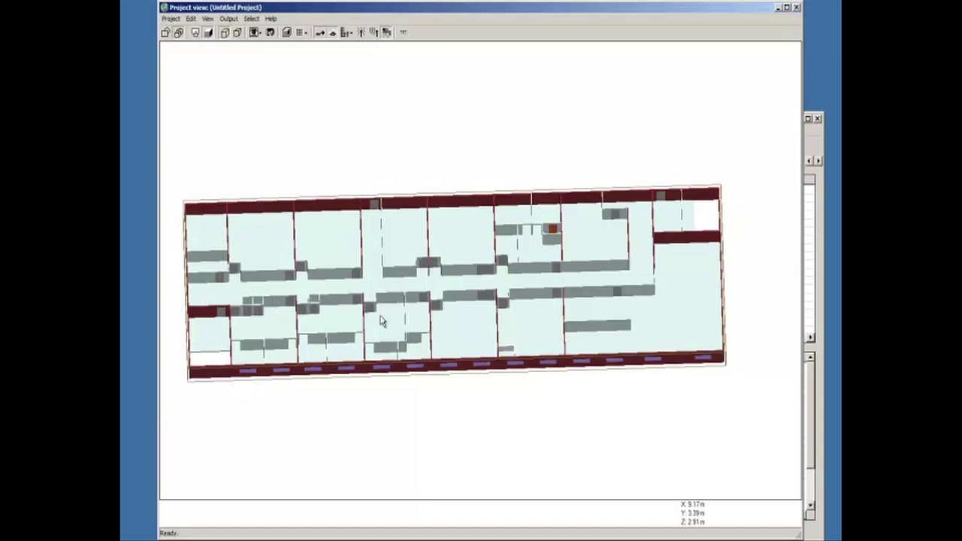
{"action": "left_click_drag", "start_coordinate": [381, 321], "coordinate": [602, 320]}
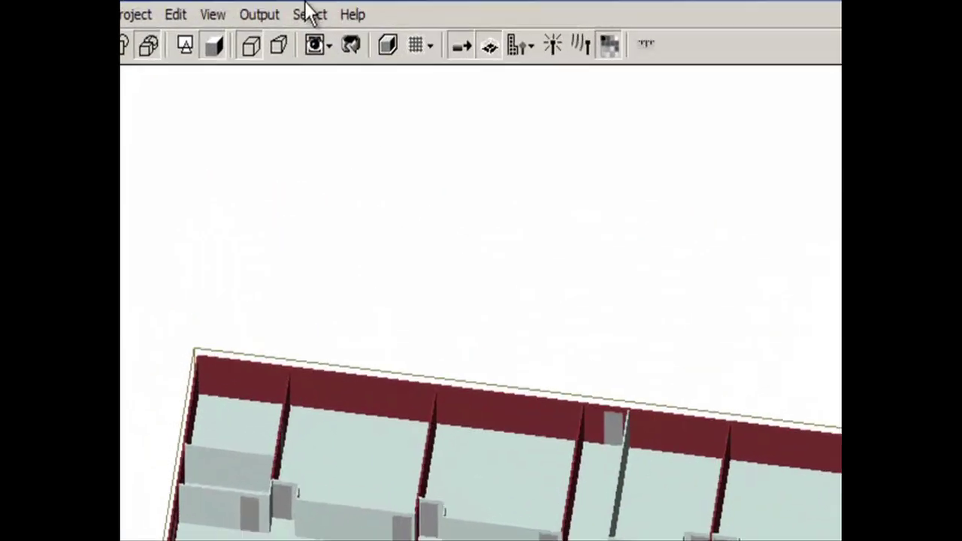
Switch to Feature selection and open the office floor plan for editing
{"action": "left_click", "coordinate": [251, 18]}
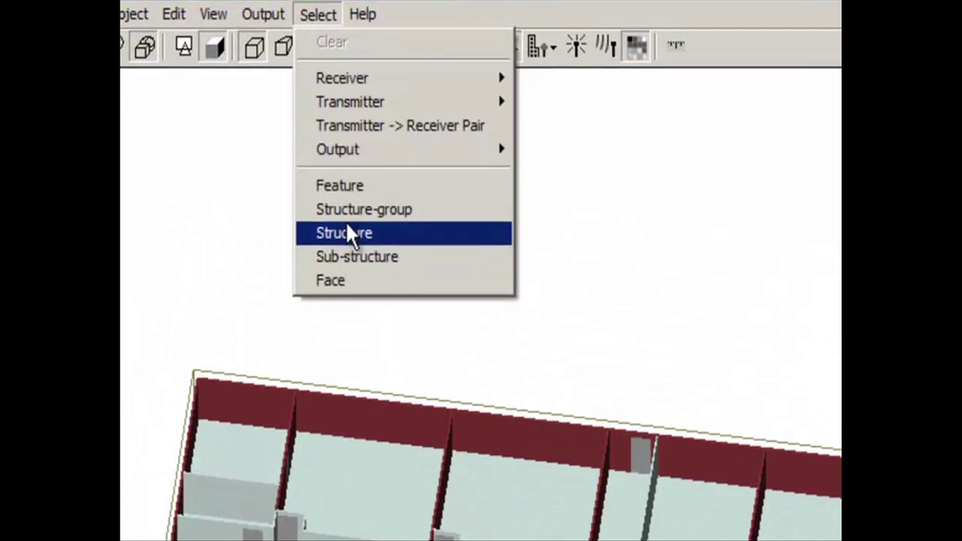
{"action": "left_click", "coordinate": [347, 188]}
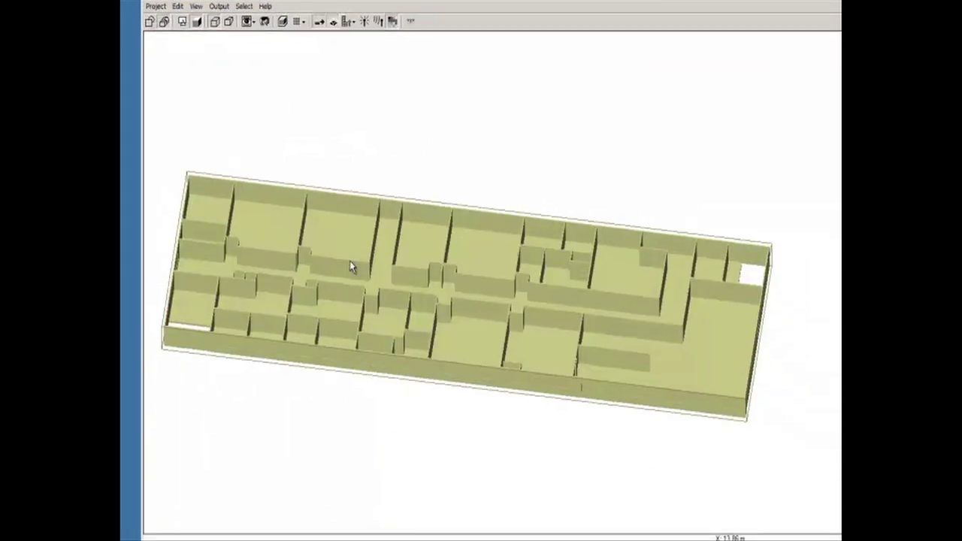
{"action": "right_click", "coordinate": [350, 267]}
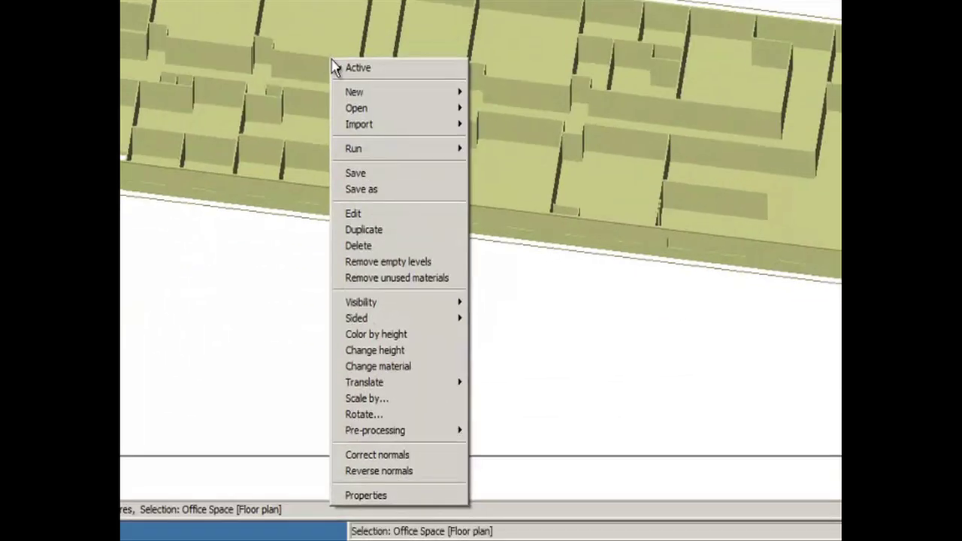
{"action": "left_click", "coordinate": [381, 392]}
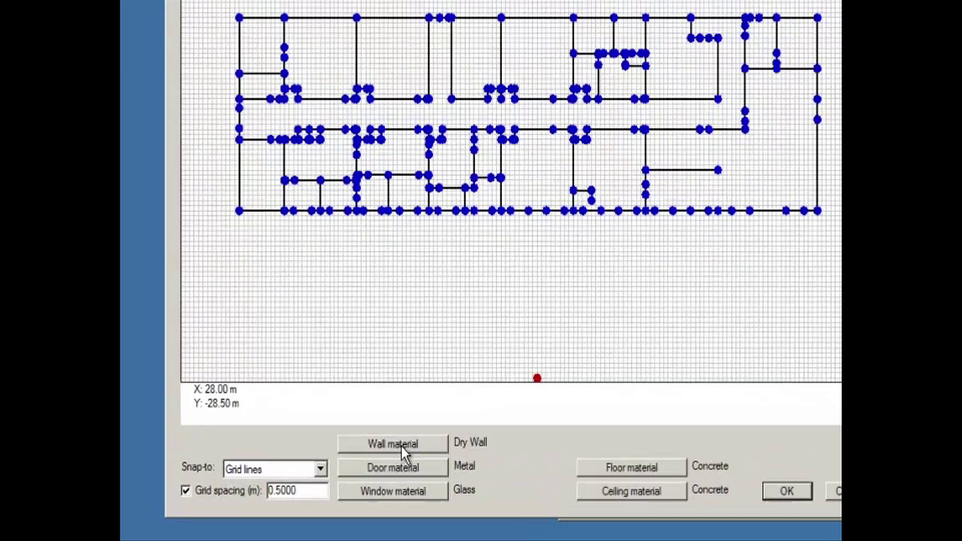
Replace the wall material with Brick and the door material with Metal
{"action": "left_click", "coordinate": [372, 494]}
{"action": "left_click", "coordinate": [434, 504]}
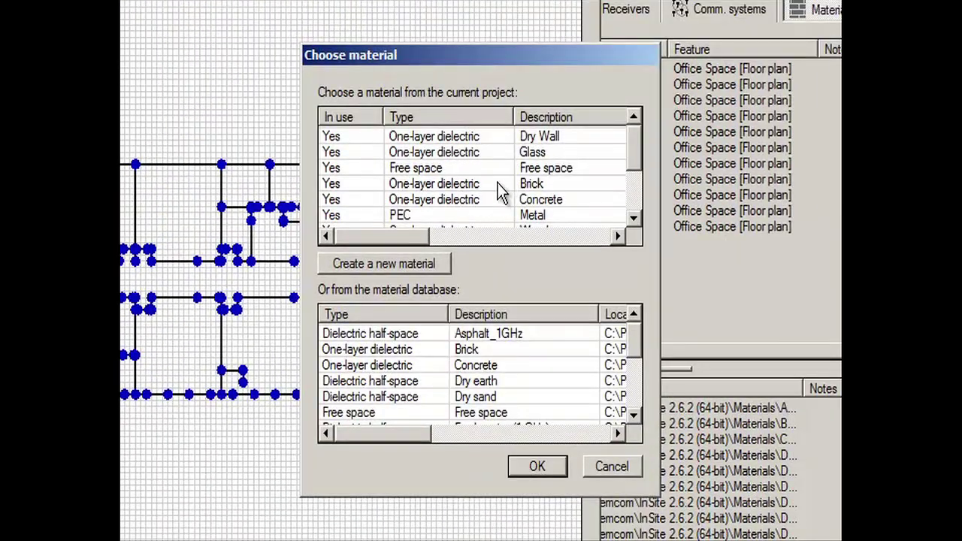
{"action": "left_click", "coordinate": [500, 188]}
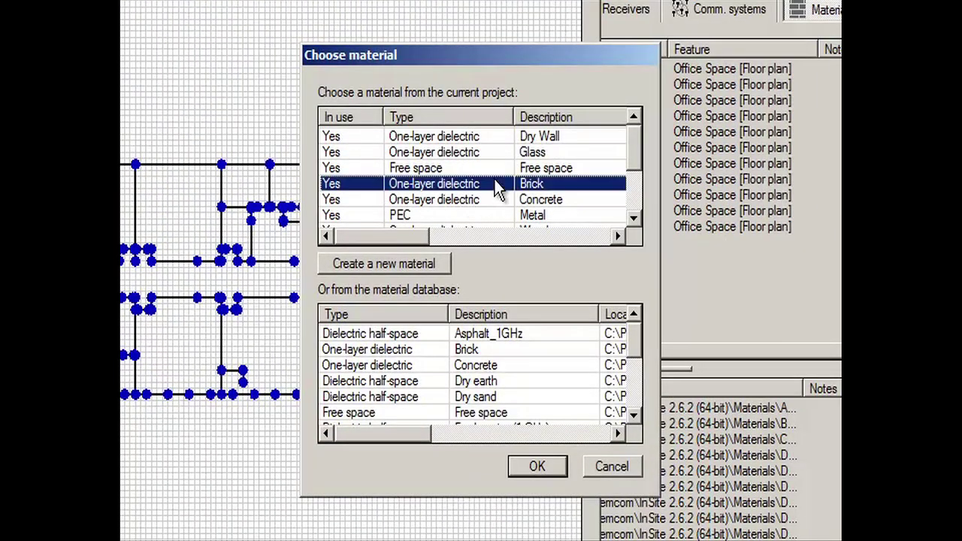
{"action": "left_click", "coordinate": [537, 467]}
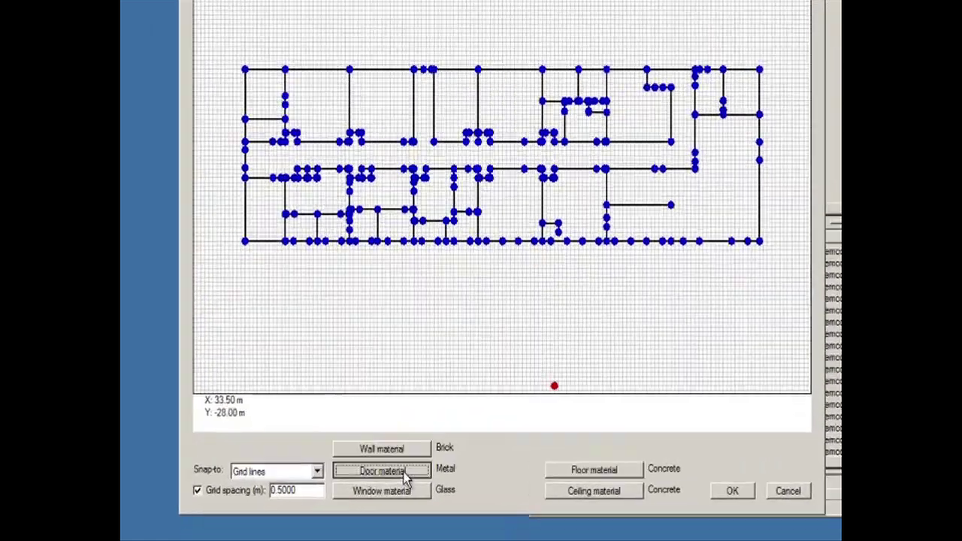
{"action": "left_click", "coordinate": [382, 508]}
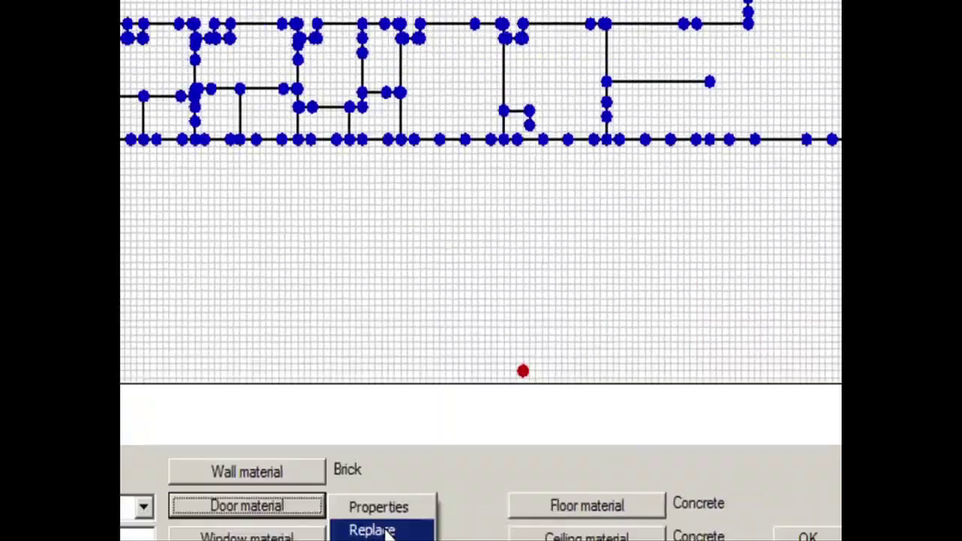
{"action": "left_click", "coordinate": [384, 531]}
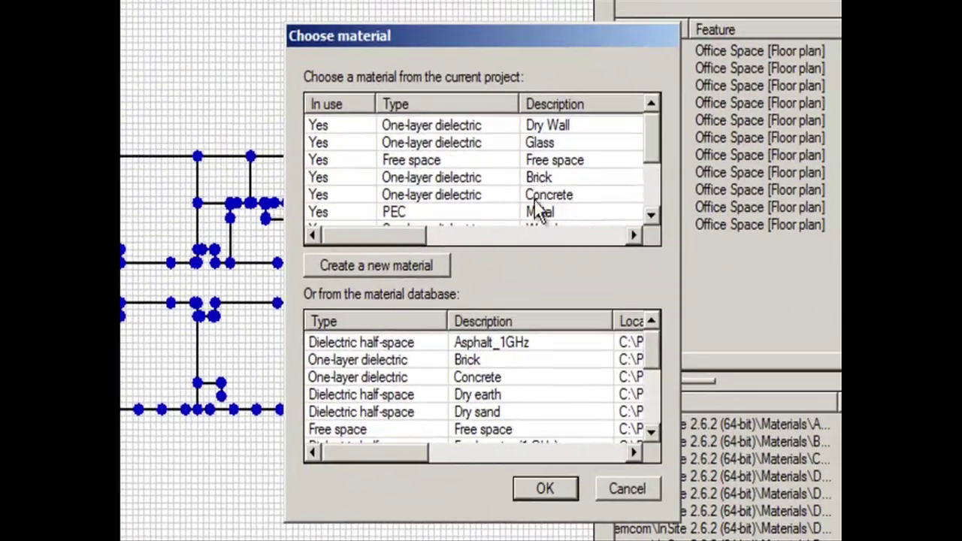
{"action": "left_click", "coordinate": [530, 213]}
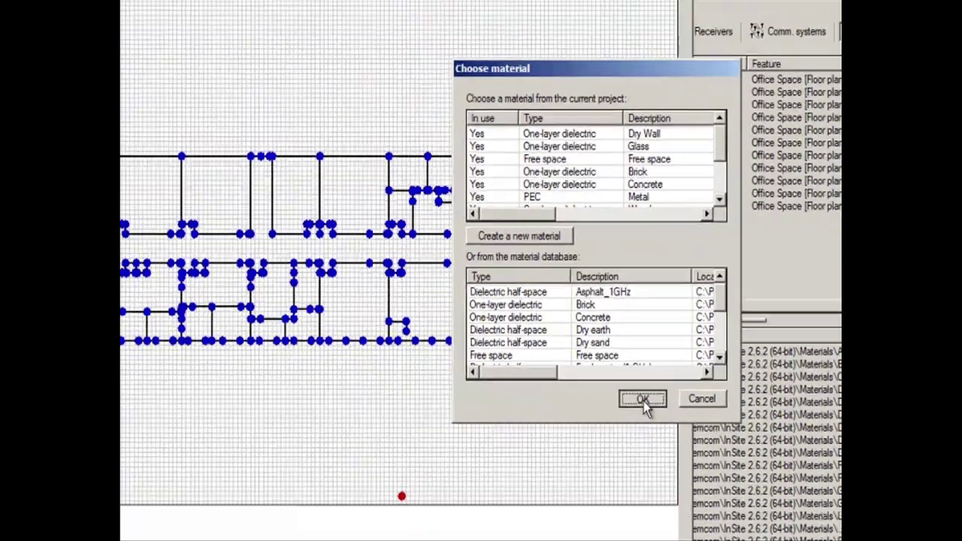
{"action": "left_click", "coordinate": [545, 489]}
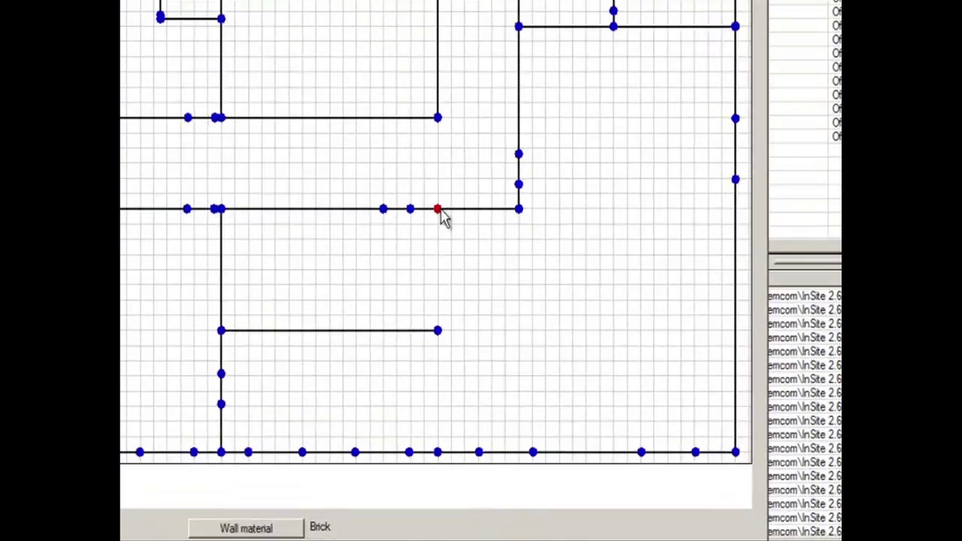
Start drawing a new wall from a vertex of the floor plan
{"action": "right_click", "coordinate": [508, 251]}
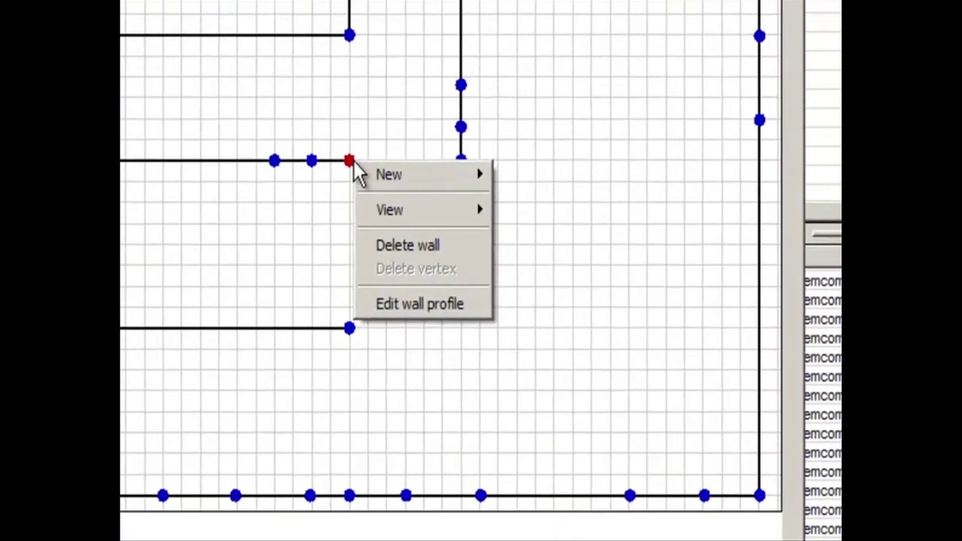
{"action": "mouse_move", "coordinate": [539, 255]}
{"action": "left_click", "coordinate": [529, 175]}
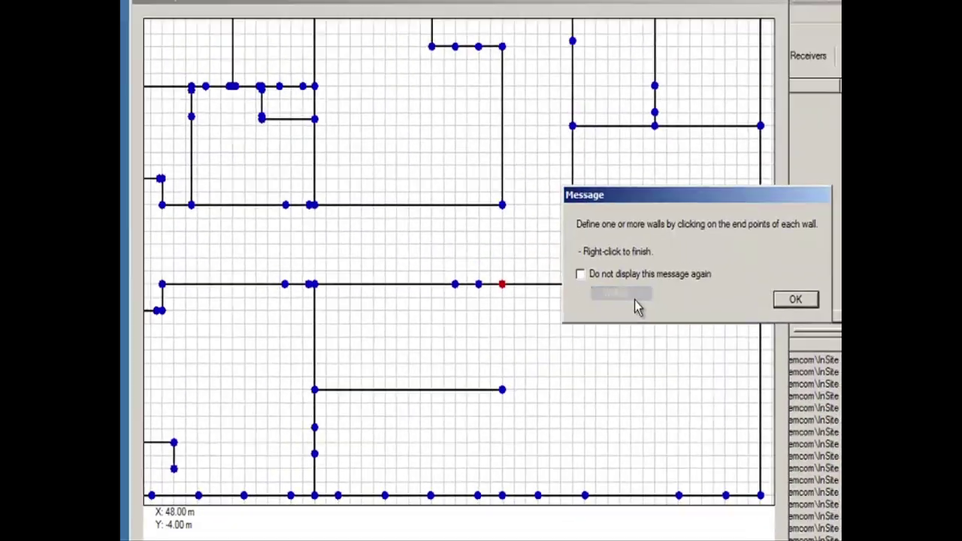
{"action": "left_click", "coordinate": [797, 301]}
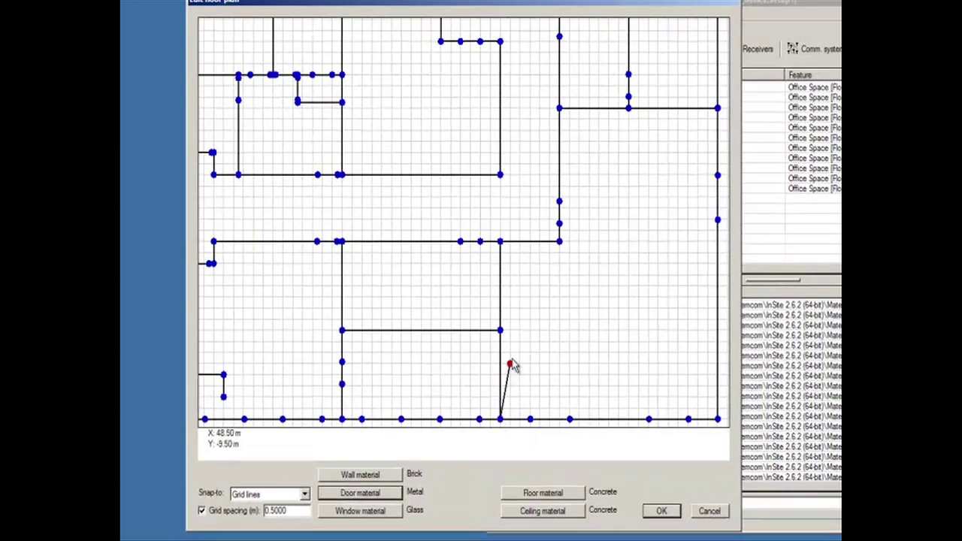
Finish editing the floor plan and view the brick-walled floor from an isometric corner
{"action": "left_click", "coordinate": [661, 510]}
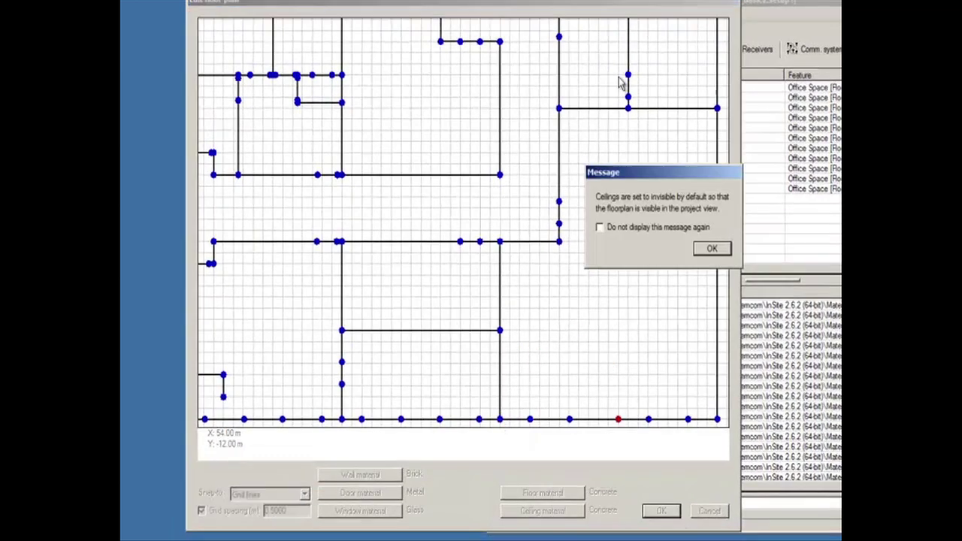
{"action": "key", "text": "Return"}
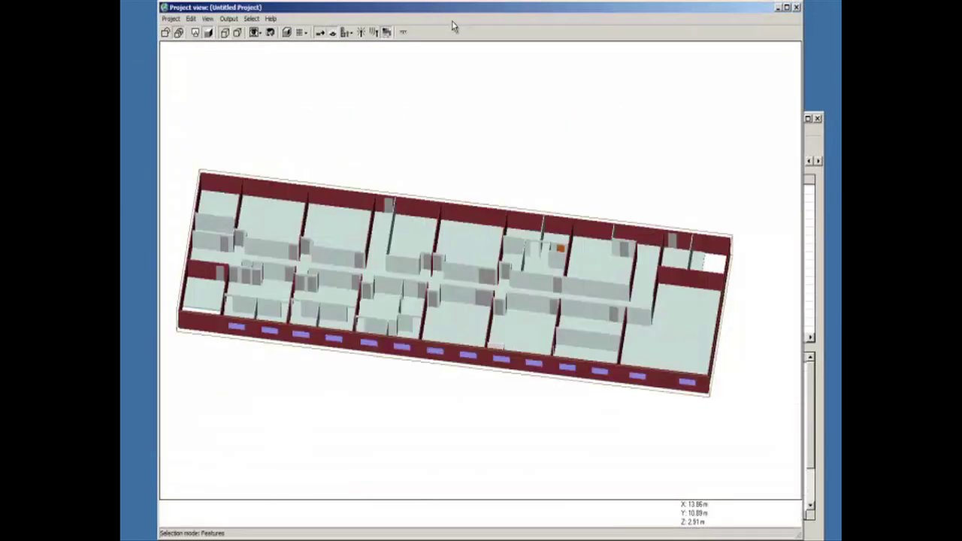
{"action": "left_click_drag", "start_coordinate": [450, 188], "coordinate": [412, 352]}
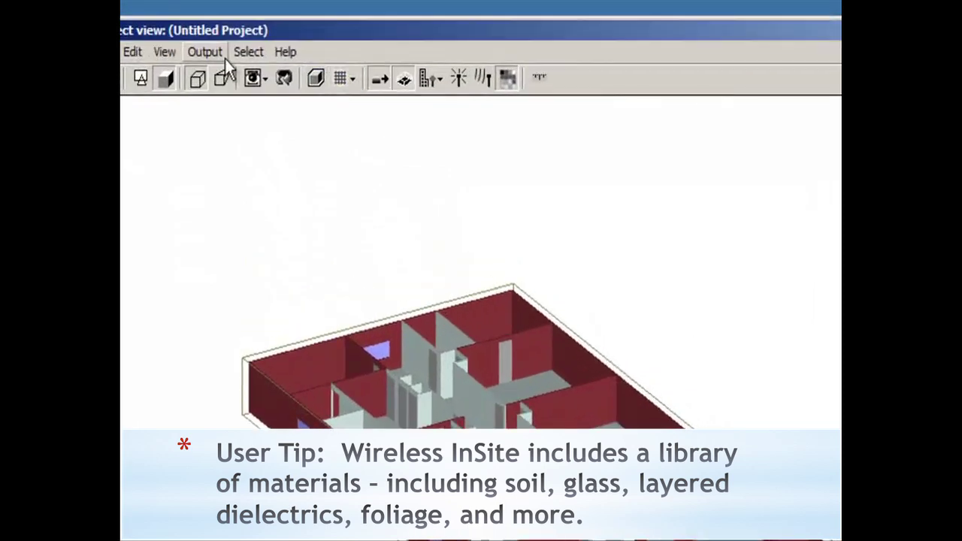
{"action": "left_click", "coordinate": [248, 52]}
{"action": "left_click", "coordinate": [294, 270]}
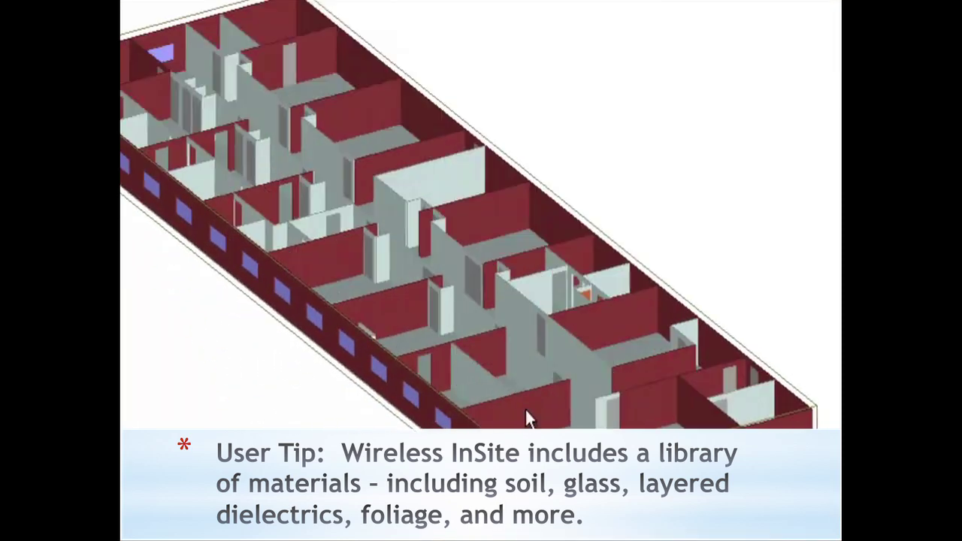
{"action": "left_click", "coordinate": [424, 270]}
{"action": "right_click", "coordinate": [424, 270]}
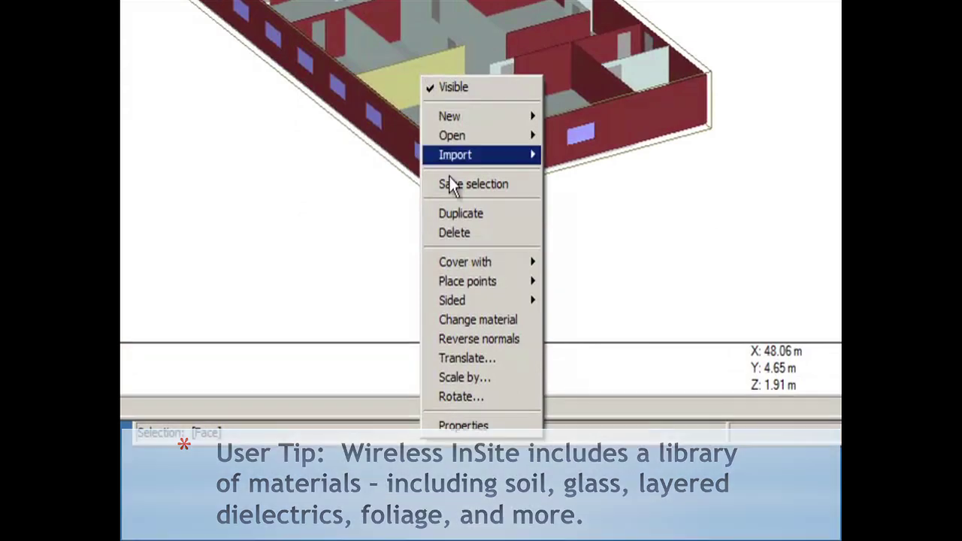
{"action": "left_click", "coordinate": [454, 320]}
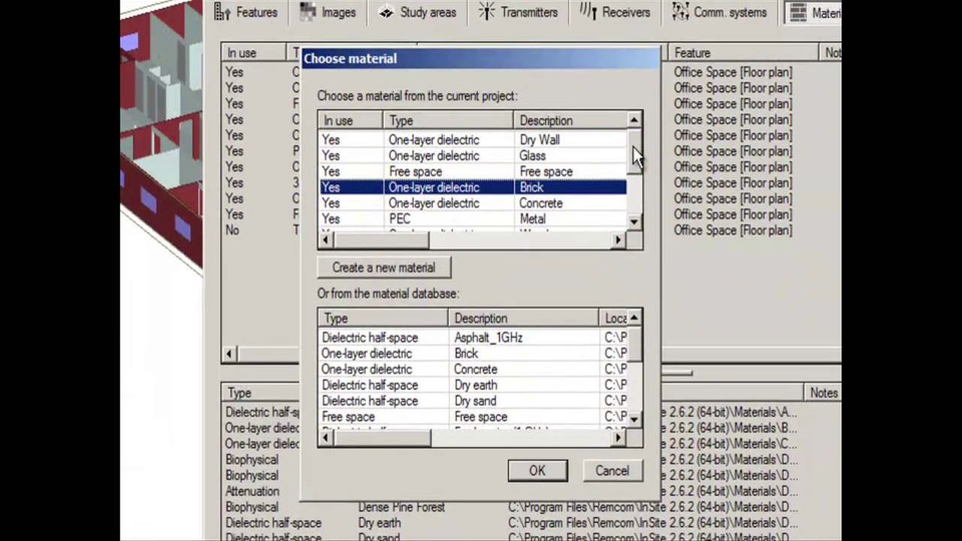
{"action": "left_click", "coordinate": [482, 143]}
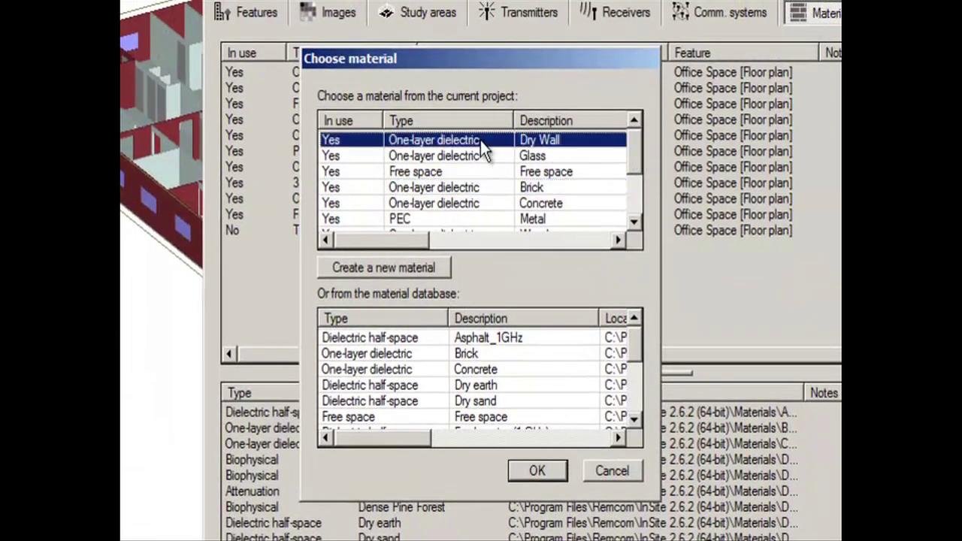
{"action": "left_click", "coordinate": [611, 471]}
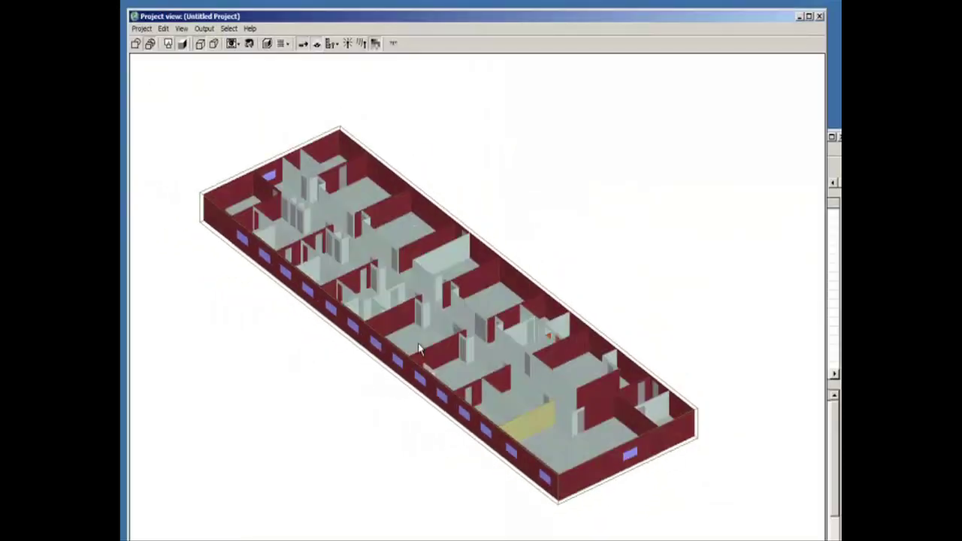
Reopen the office floor plan for editing in Feature selection mode
{"action": "middle_click_drag", "start_coordinate": [419, 349], "coordinate": [349, 209]}
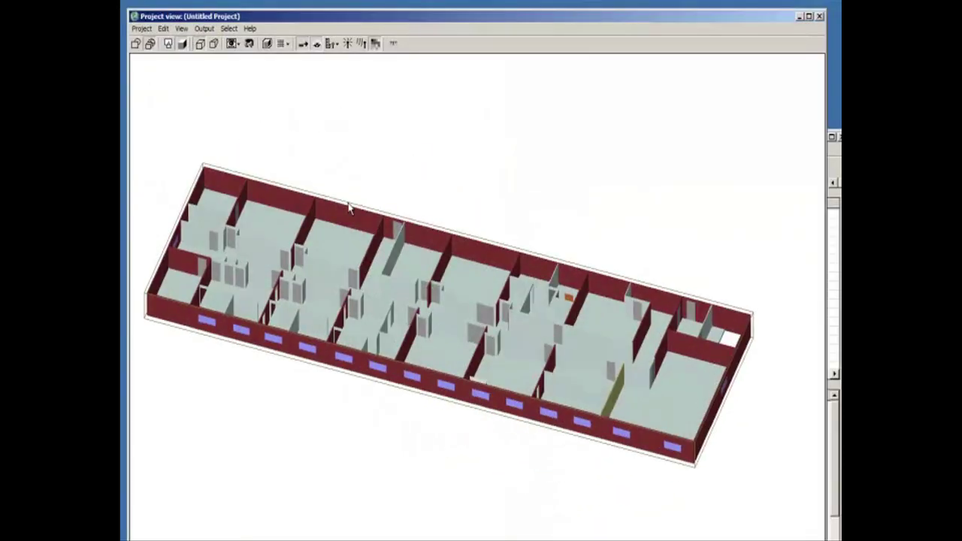
{"action": "left_click", "coordinate": [225, 29]}
{"action": "left_click", "coordinate": [247, 107]}
{"action": "right_click", "coordinate": [398, 226]}
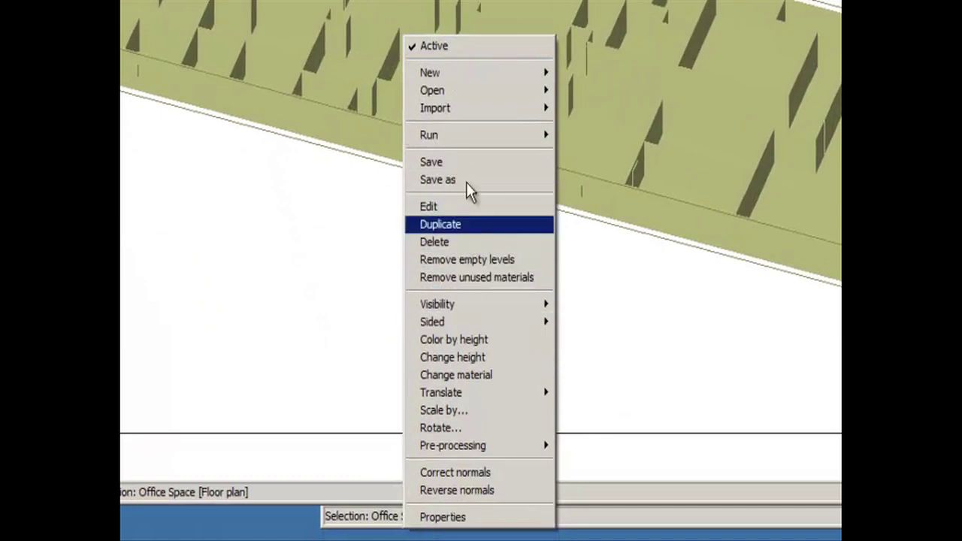
{"action": "left_click", "coordinate": [461, 209]}
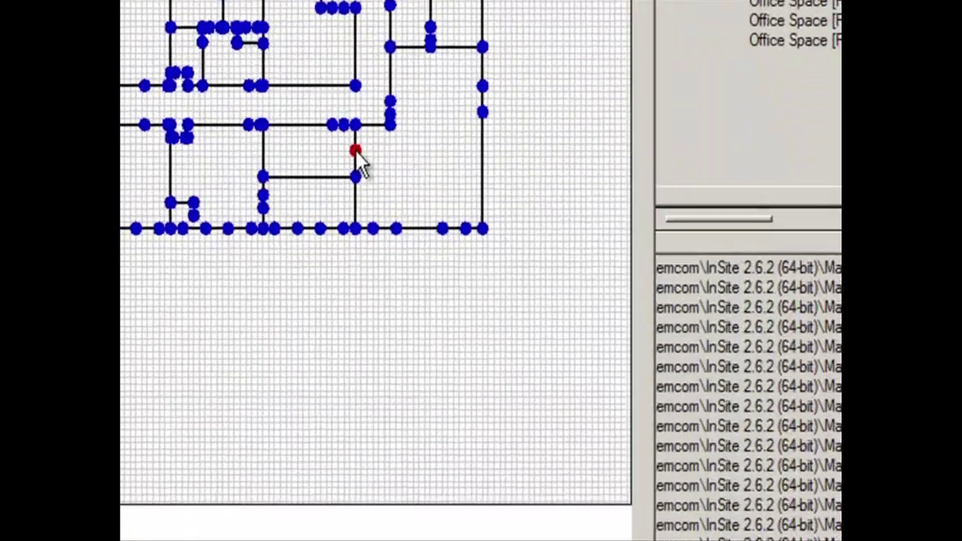
Inspect the wall's profile, cancel the Dry Wall change, and keep the 3 m Brick segment
{"action": "right_click", "coordinate": [606, 259]}
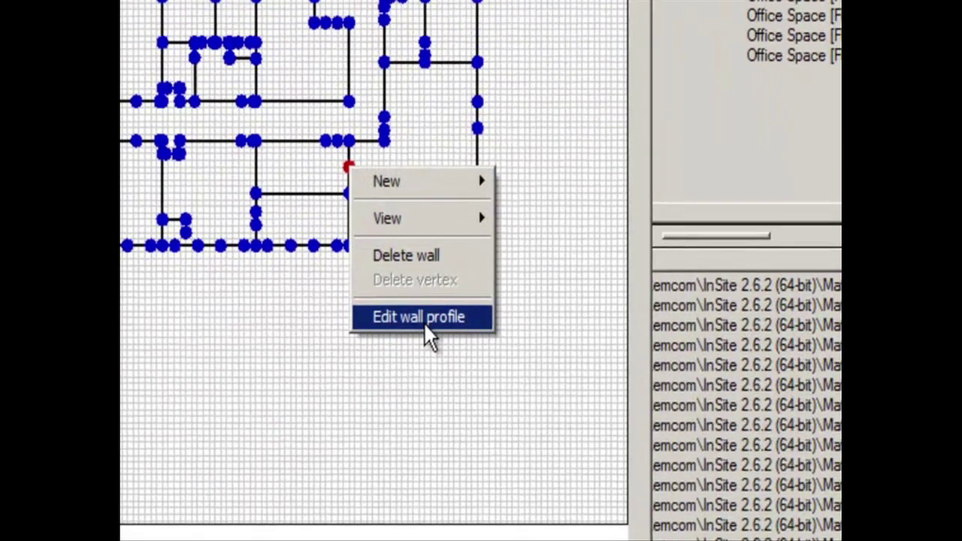
{"action": "left_click", "coordinate": [425, 301]}
{"action": "double_click", "coordinate": [314, 149]}
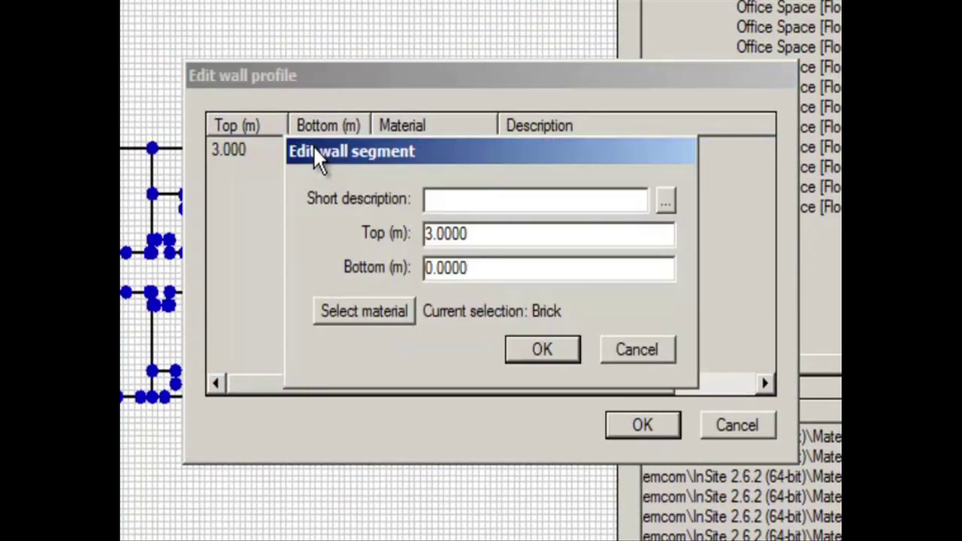
{"action": "left_click", "coordinate": [366, 309]}
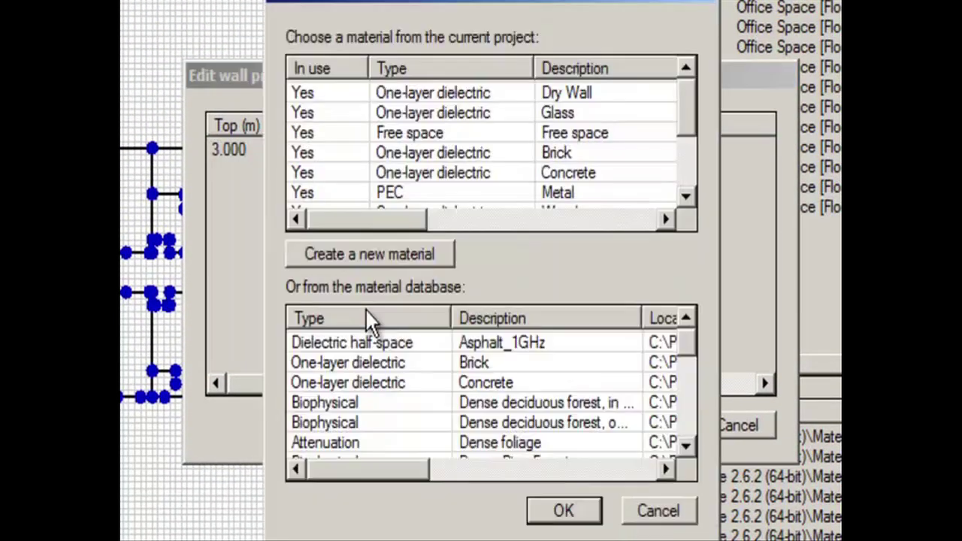
{"action": "left_click", "coordinate": [490, 93]}
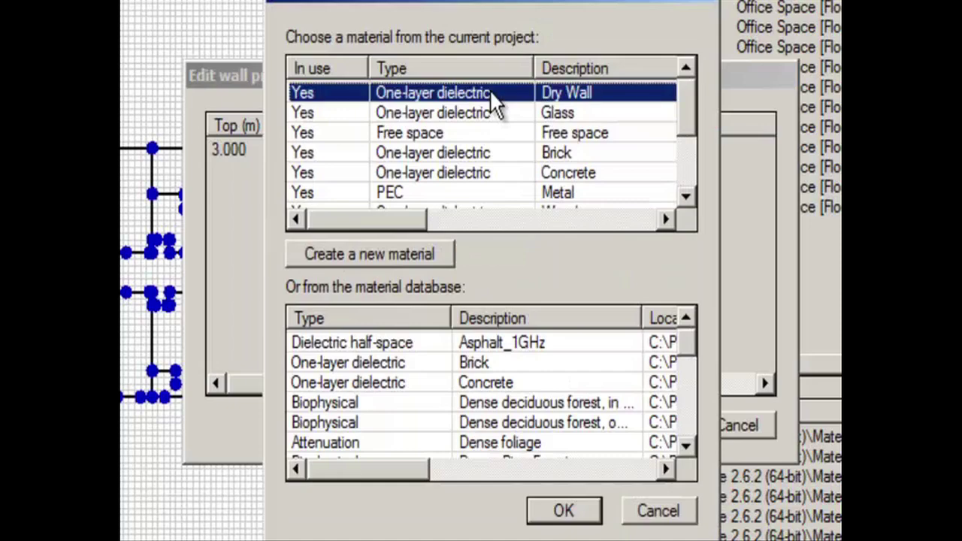
{"action": "left_click", "coordinate": [658, 510]}
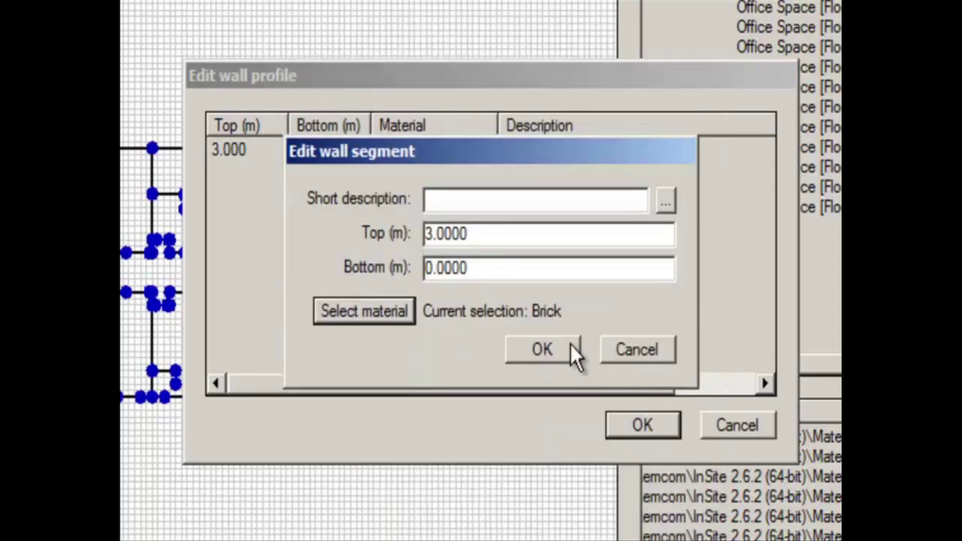
{"action": "left_click", "coordinate": [571, 352]}
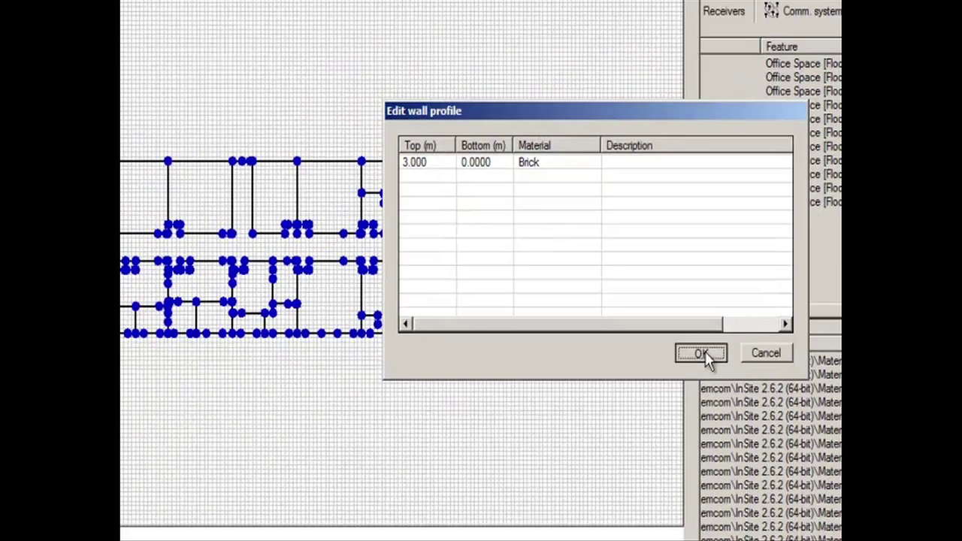
{"action": "left_click", "coordinate": [701, 355]}
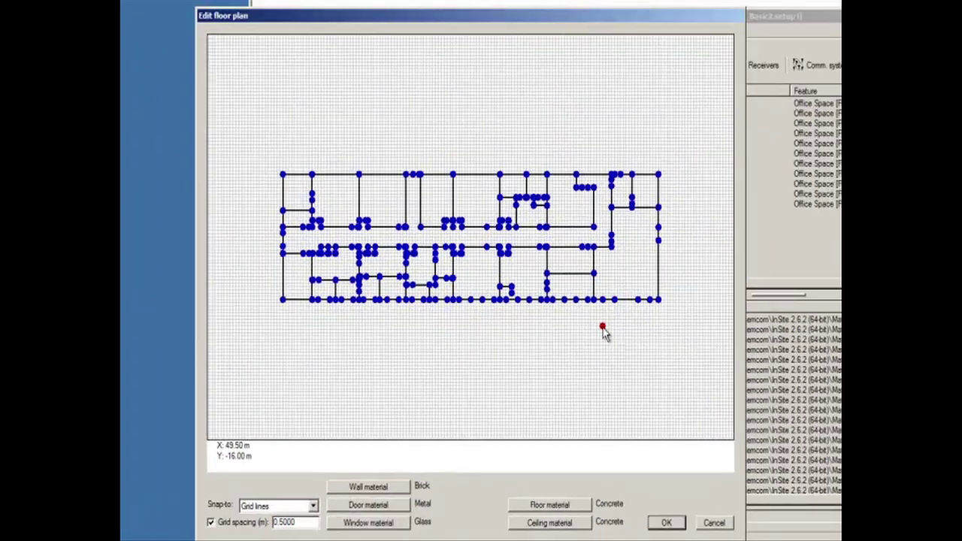
Insert a doorway of the default 1.0000 m width into the wall
{"action": "right_click", "coordinate": [603, 329]}
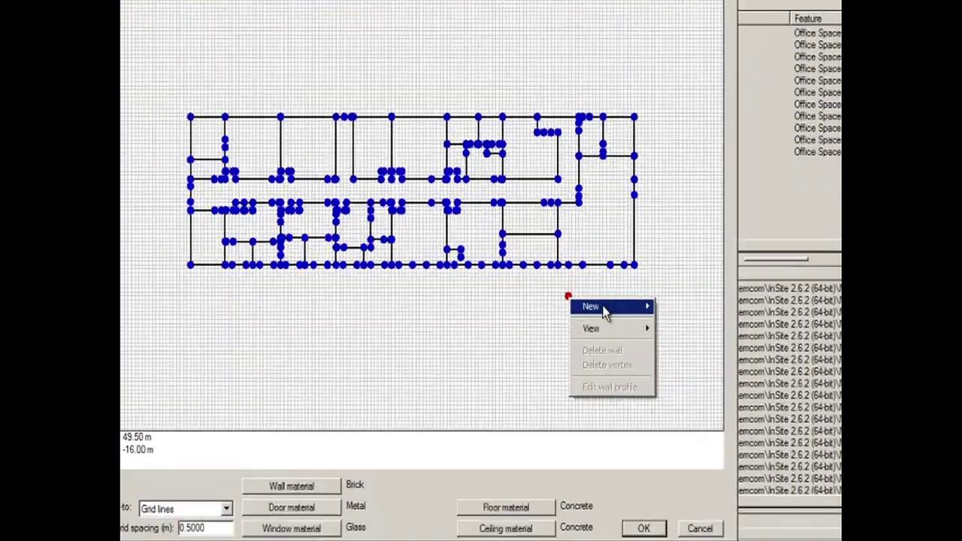
{"action": "mouse_move", "coordinate": [631, 337]}
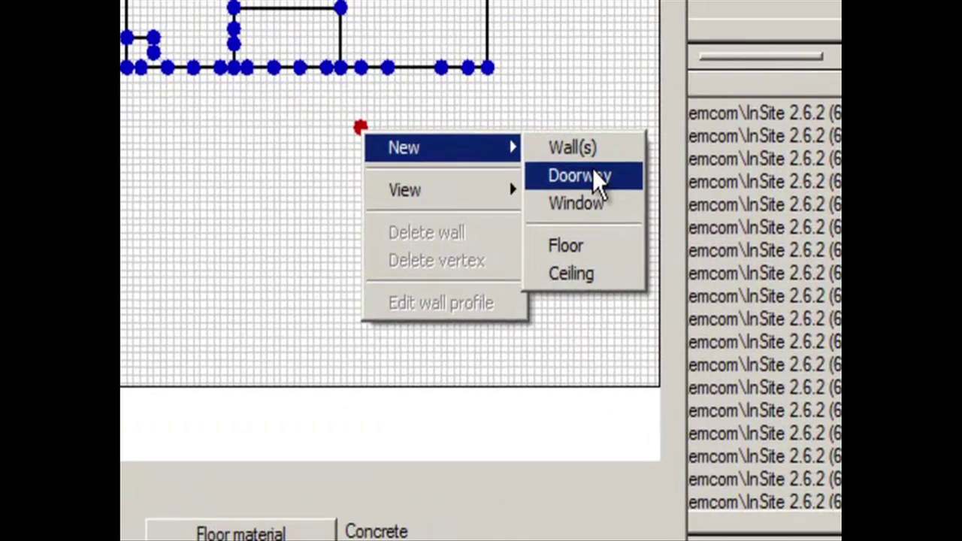
{"action": "left_click", "coordinate": [594, 164]}
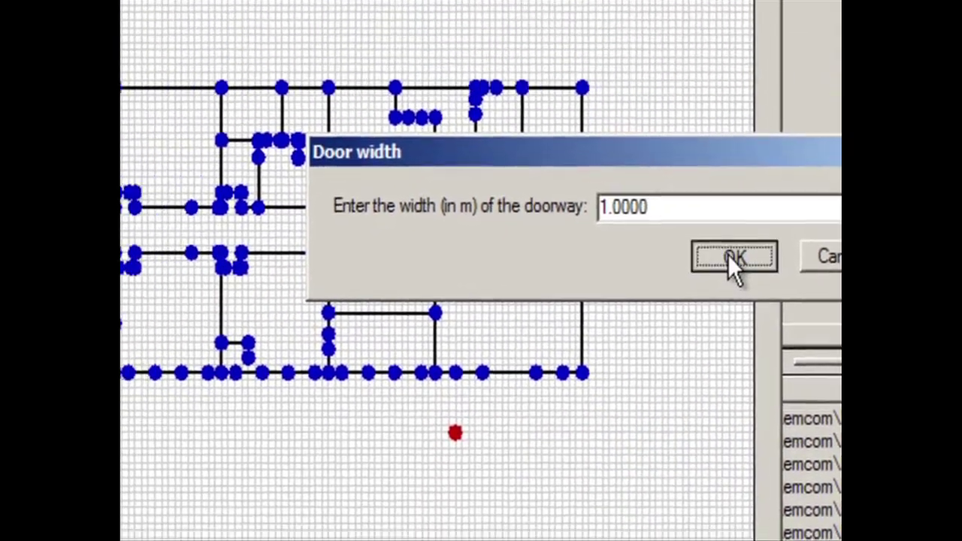
{"action": "left_click", "coordinate": [733, 257]}
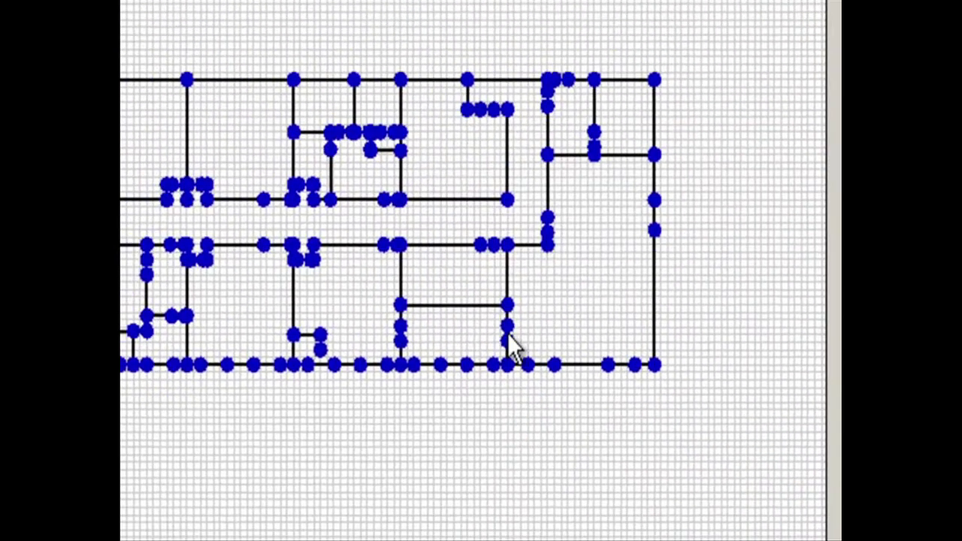
{"action": "double_click", "coordinate": [509, 339]}
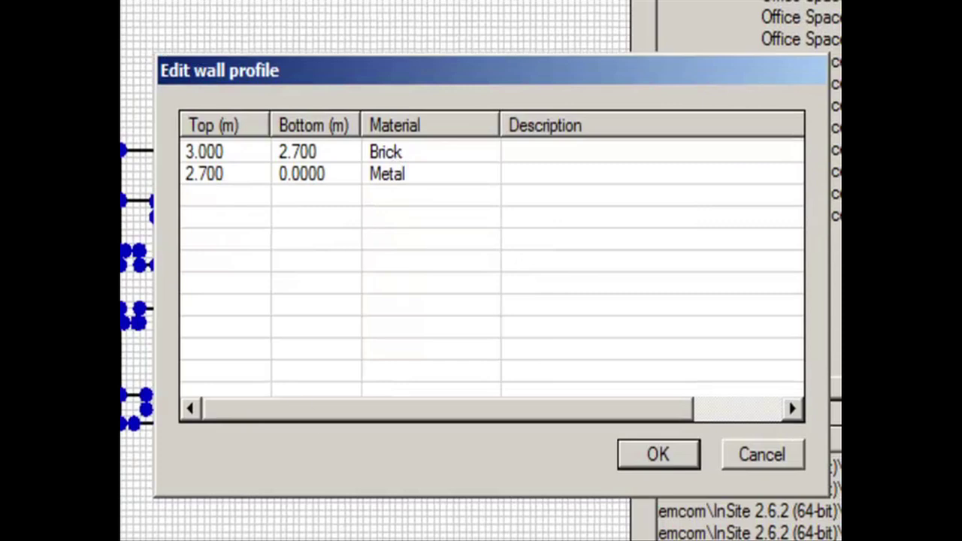
Change the doorway's lower Metal segment to Free space and apply the edited floor plan
{"action": "double_click", "coordinate": [413, 170]}
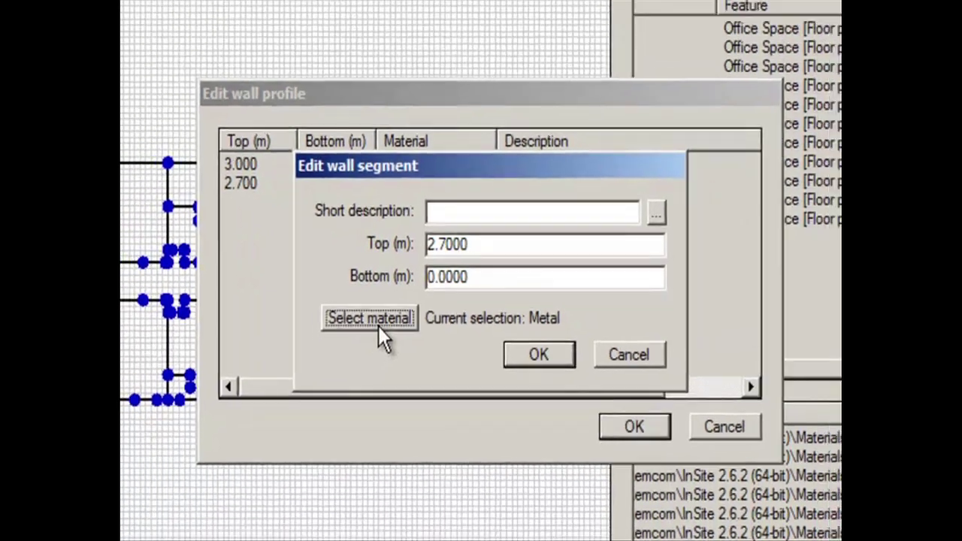
{"action": "left_click", "coordinate": [368, 331]}
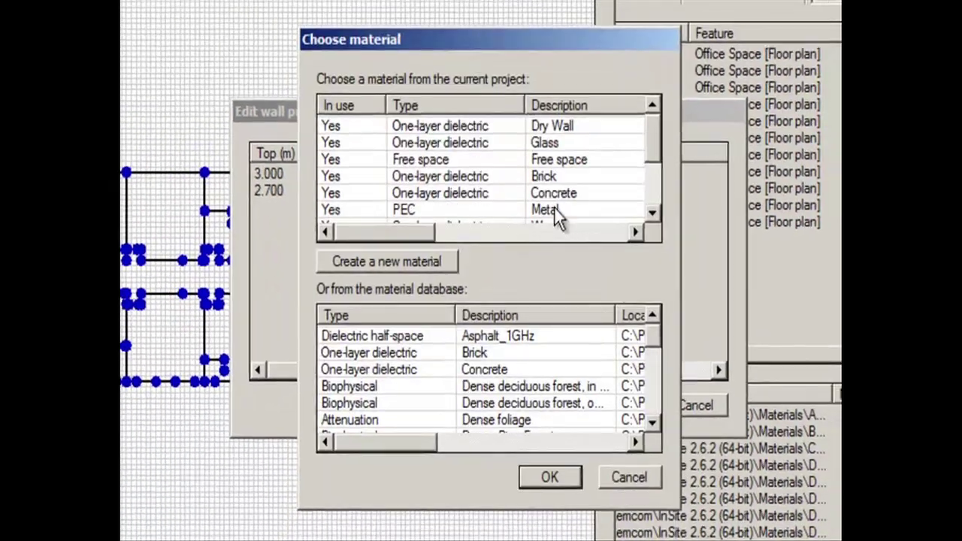
{"action": "left_click", "coordinate": [497, 160]}
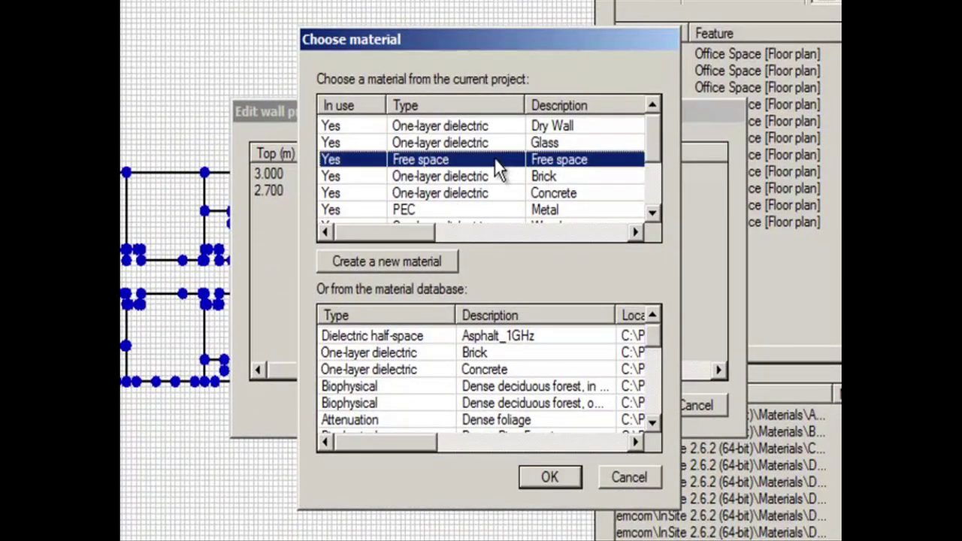
{"action": "left_click", "coordinate": [568, 483]}
{"action": "left_click", "coordinate": [530, 339]}
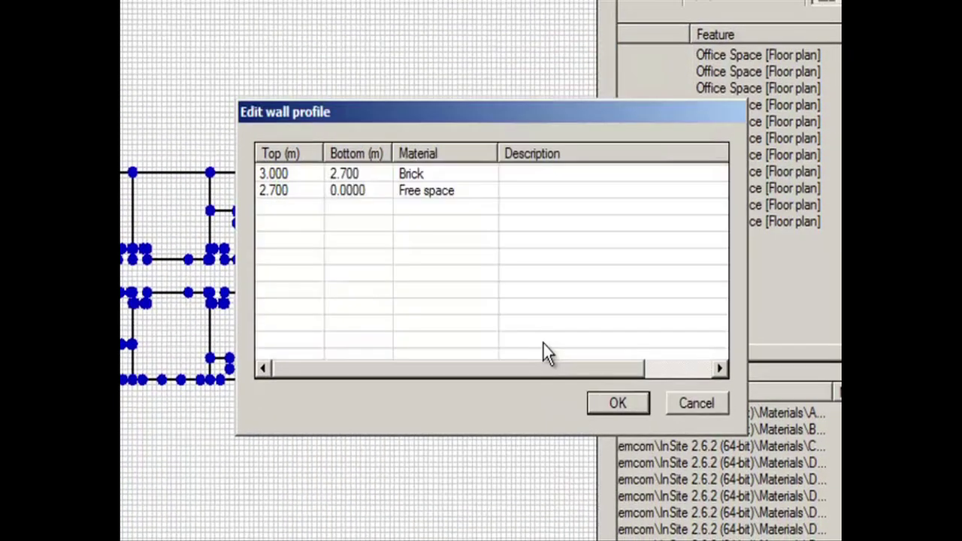
{"action": "left_click", "coordinate": [686, 331]}
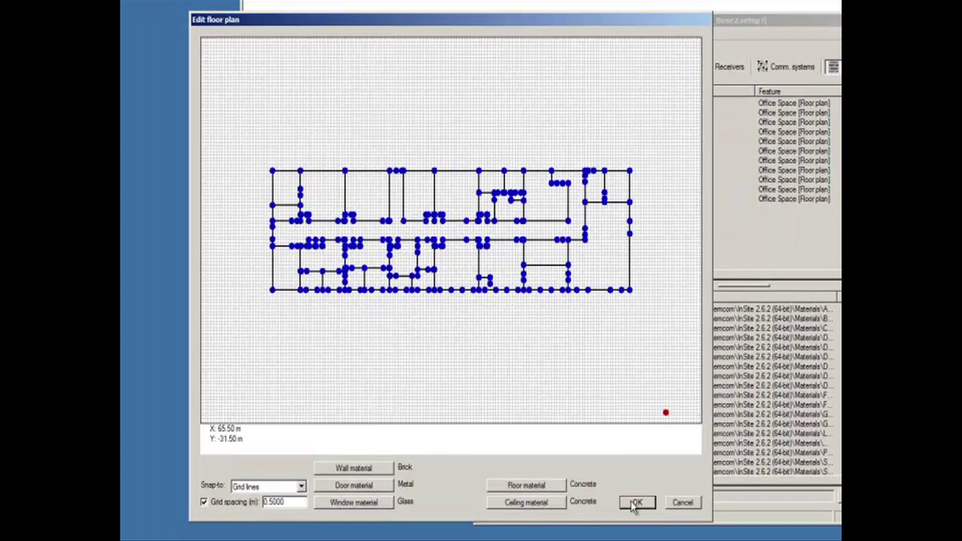
{"action": "left_click", "coordinate": [636, 504]}
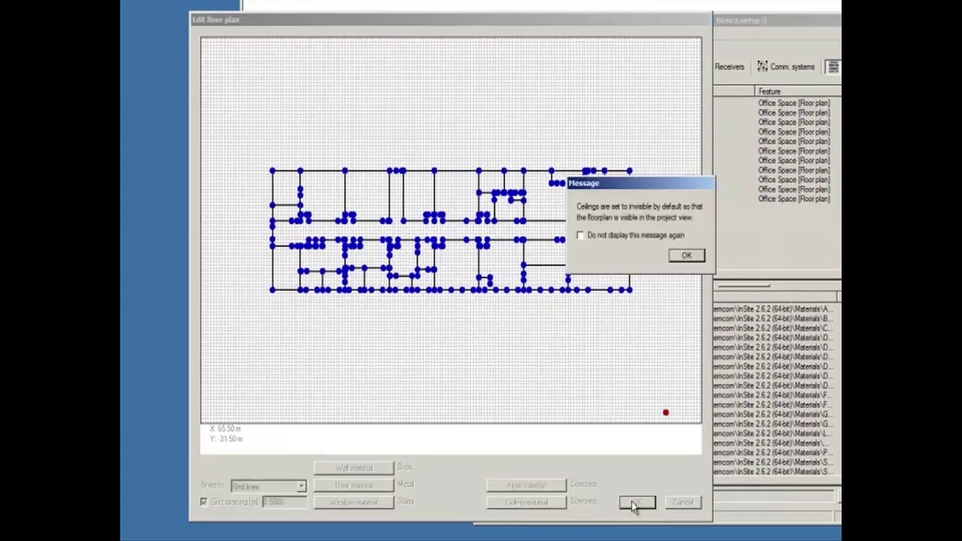
{"action": "left_click", "coordinate": [684, 257]}
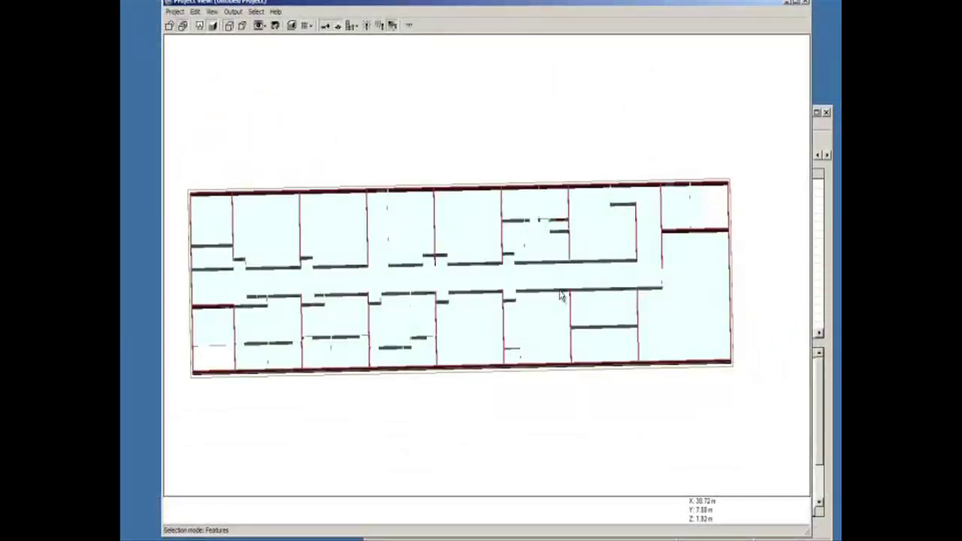
Switch to Feature selection and open the office floor plan for editing
{"action": "left_click", "coordinate": [256, 12]}
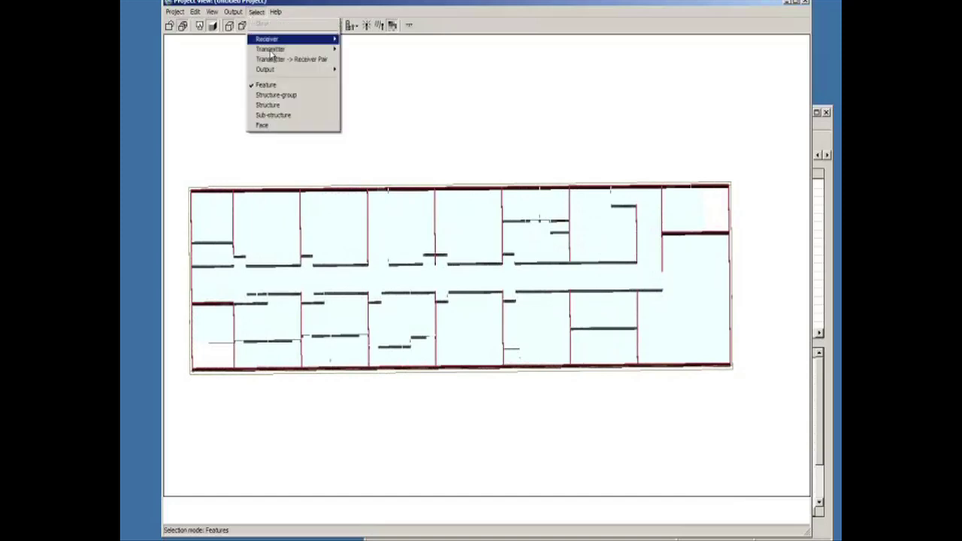
{"action": "left_click", "coordinate": [272, 86]}
{"action": "left_click", "coordinate": [447, 285]}
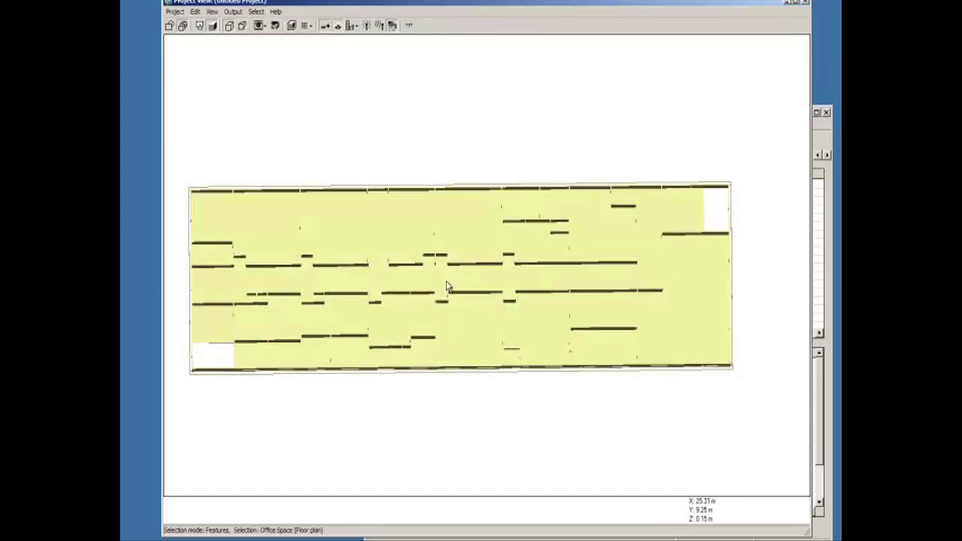
{"action": "right_click", "coordinate": [450, 284]}
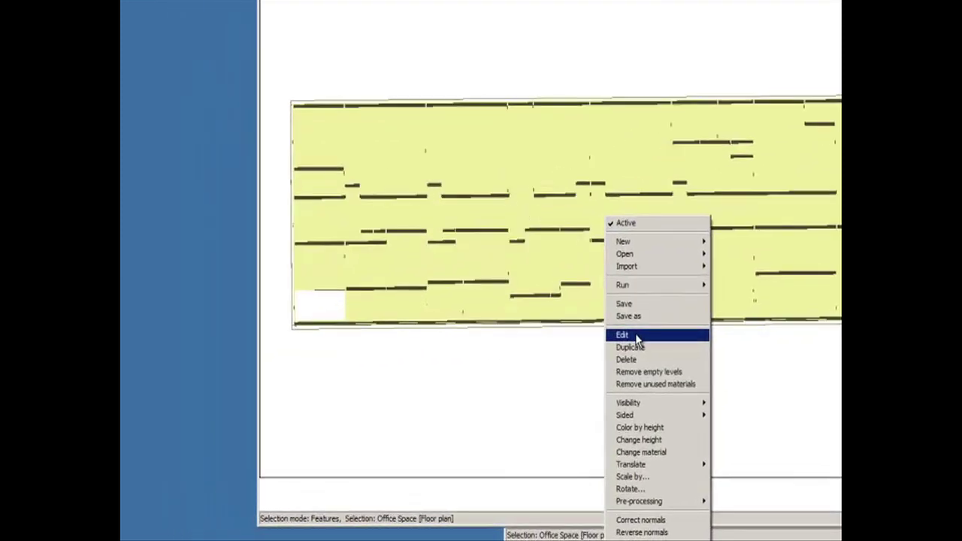
{"action": "left_click", "coordinate": [636, 336]}
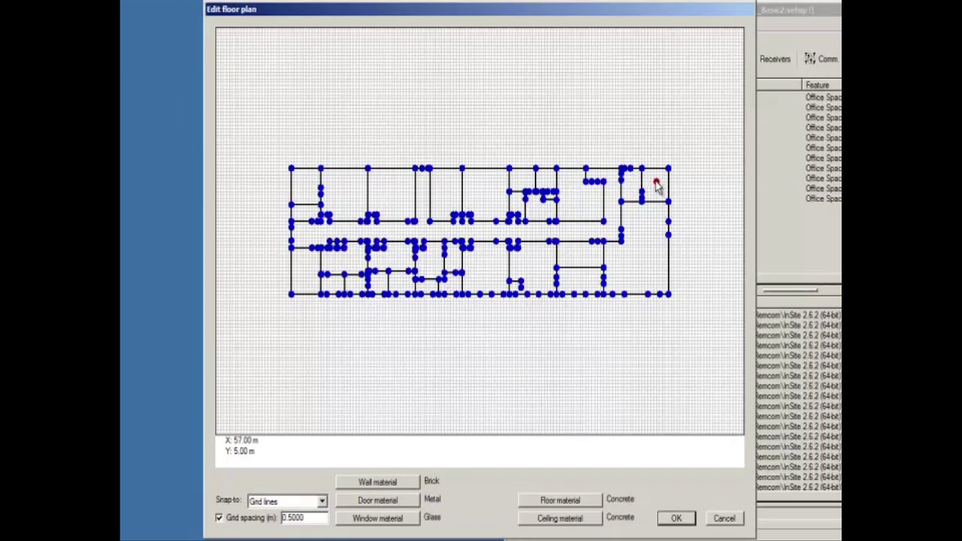
Draw a small rectangular floor in the upper-right room and apply the floor plan
{"action": "scroll", "coordinate": [662, 192], "scroll_direction": "up", "scroll_amount": 2}
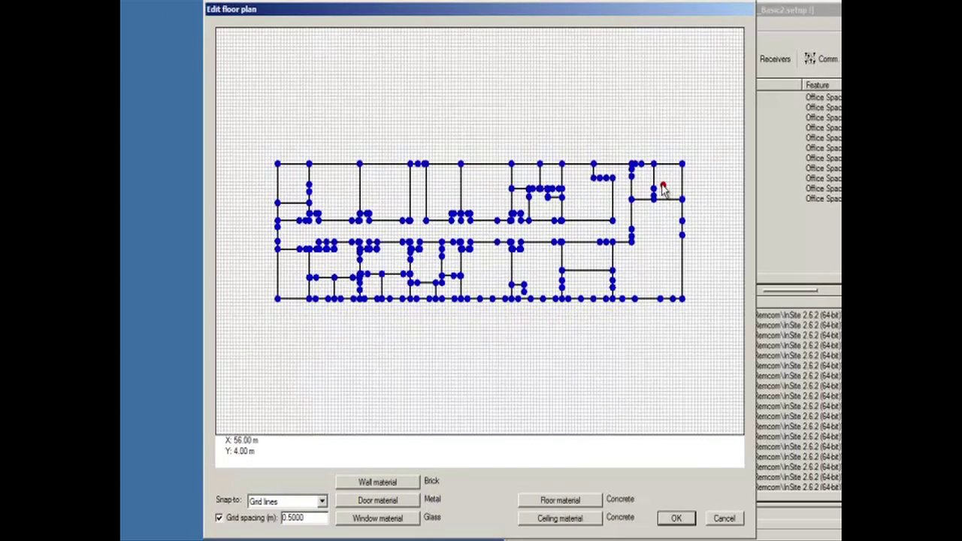
{"action": "middle_click_drag", "start_coordinate": [662, 192], "coordinate": [547, 259]}
{"action": "scroll", "coordinate": [550, 258], "scroll_direction": "up", "scroll_amount": 6}
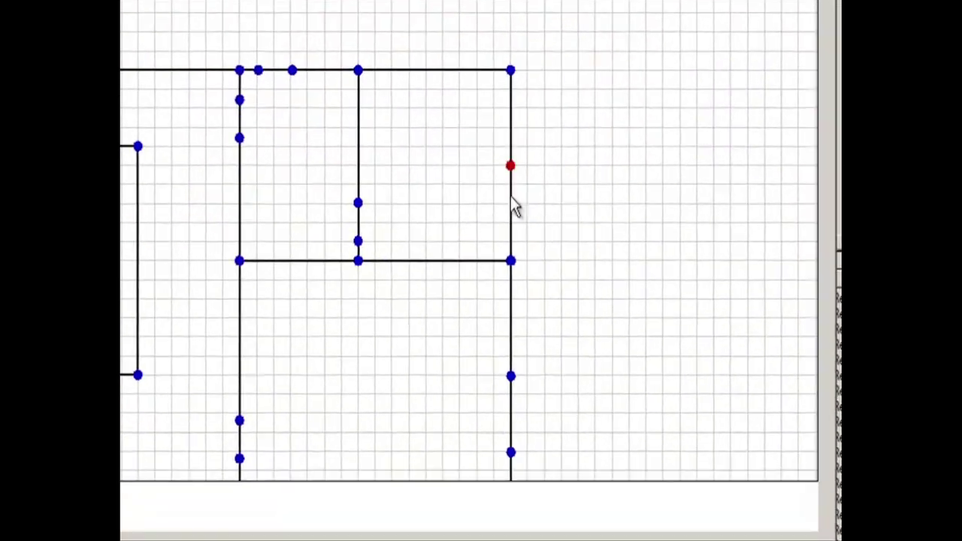
{"action": "scroll", "coordinate": [515, 207], "scroll_direction": "up", "scroll_amount": 2}
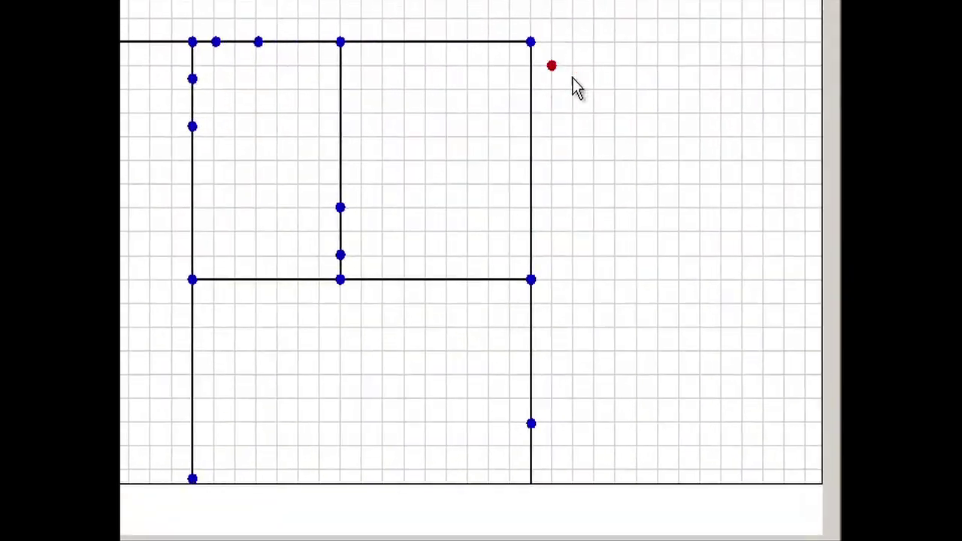
{"action": "right_click", "coordinate": [532, 59]}
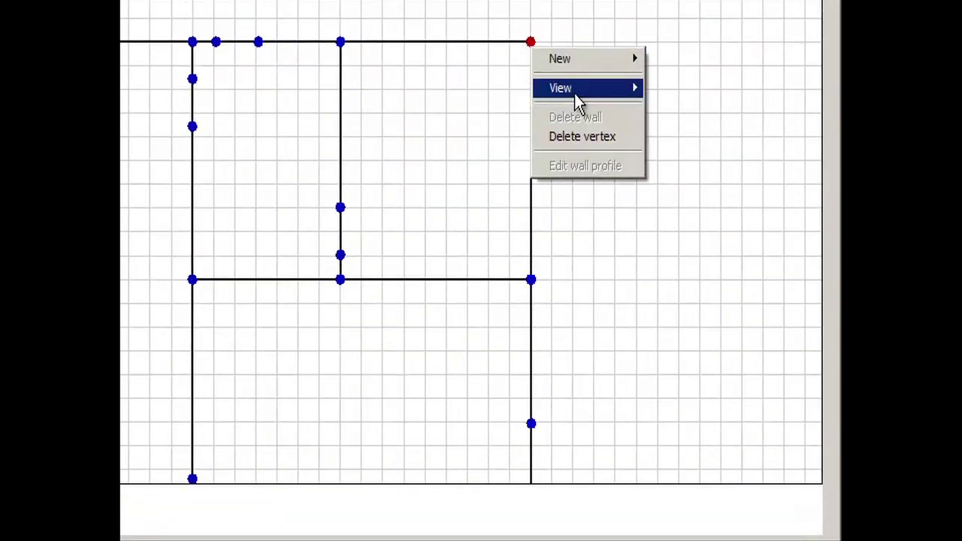
{"action": "mouse_move", "coordinate": [595, 63]}
{"action": "left_click", "coordinate": [690, 126]}
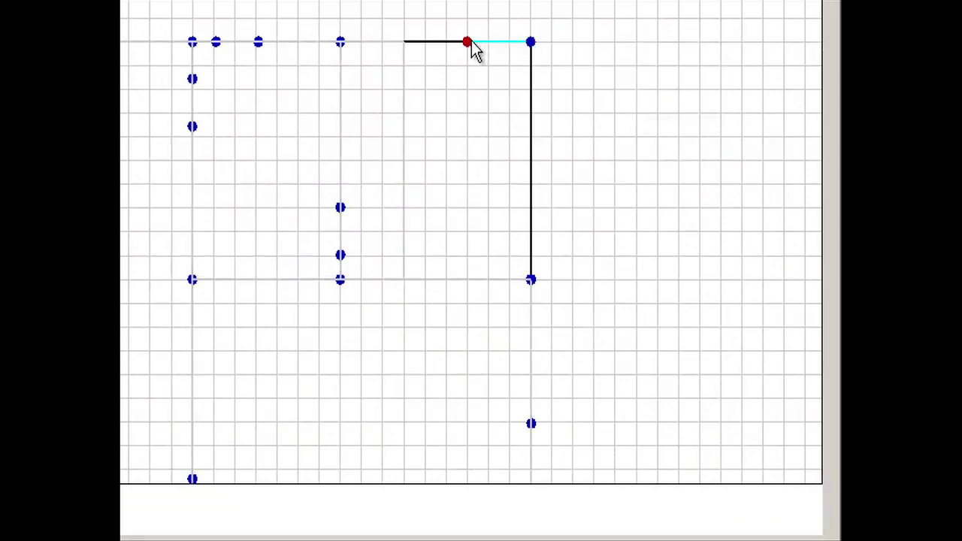
{"action": "left_click", "coordinate": [403, 160]}
{"action": "left_click", "coordinate": [467, 160]}
{"action": "left_click", "coordinate": [467, 279]}
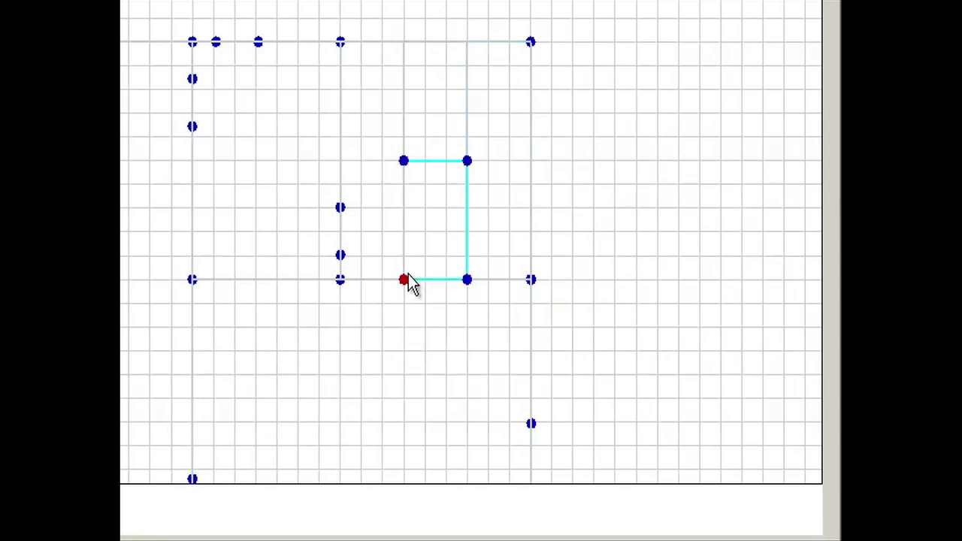
{"action": "left_click", "coordinate": [403, 185]}
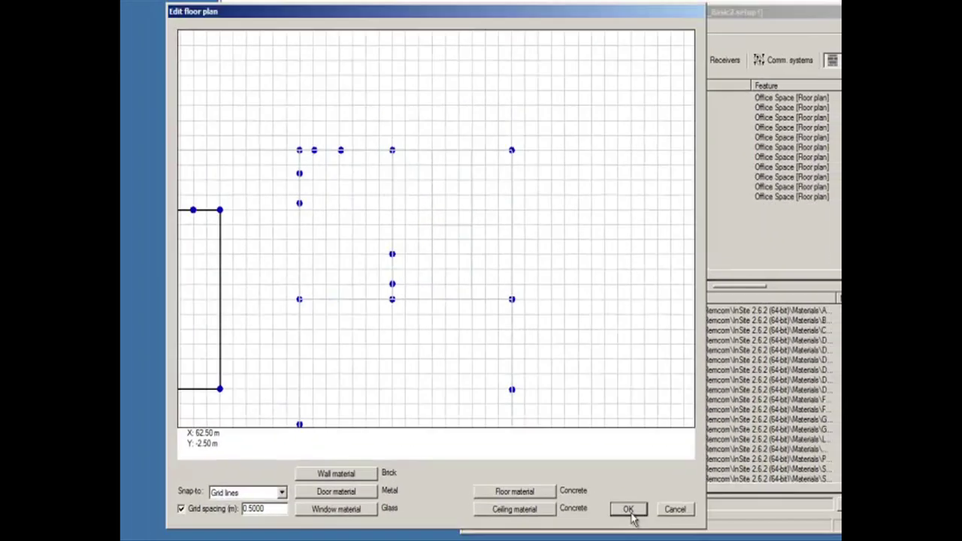
{"action": "left_click", "coordinate": [631, 510]}
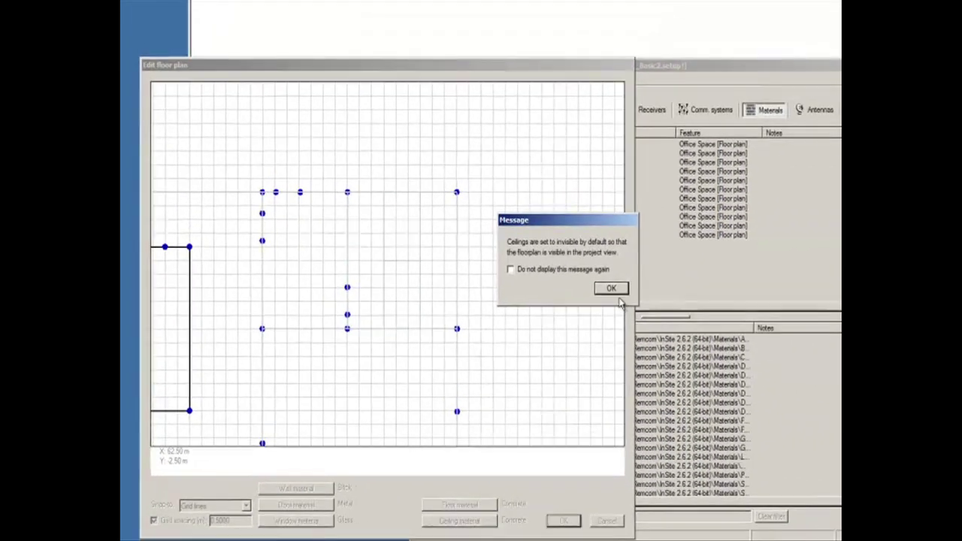
{"action": "left_click", "coordinate": [680, 256]}
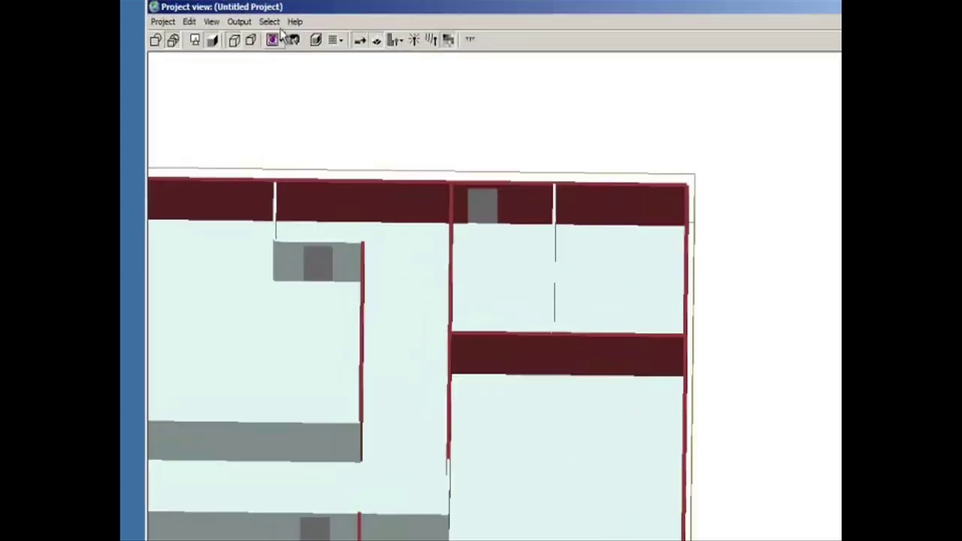
In Face selection mode, open the corner coordinates of the new floor face
{"action": "left_click", "coordinate": [251, 18]}
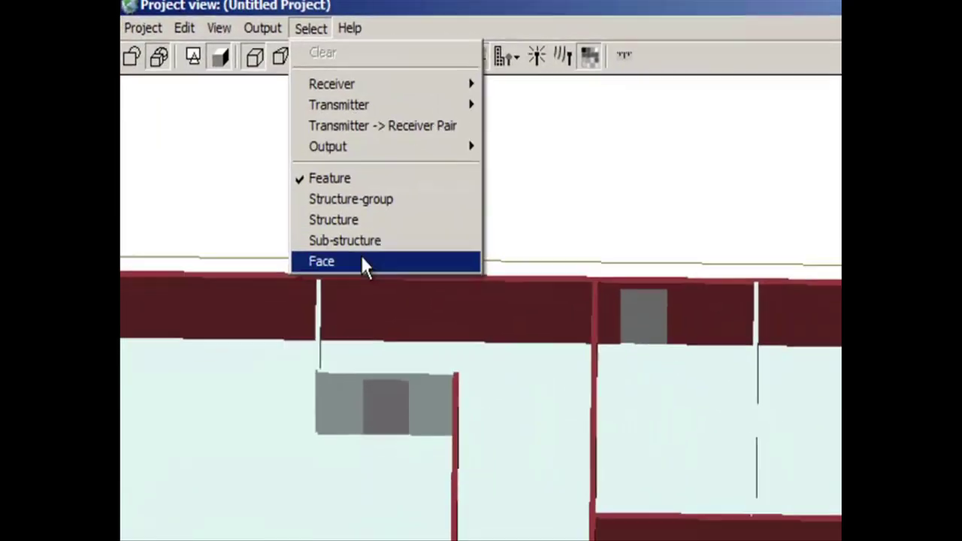
{"action": "left_click", "coordinate": [271, 128]}
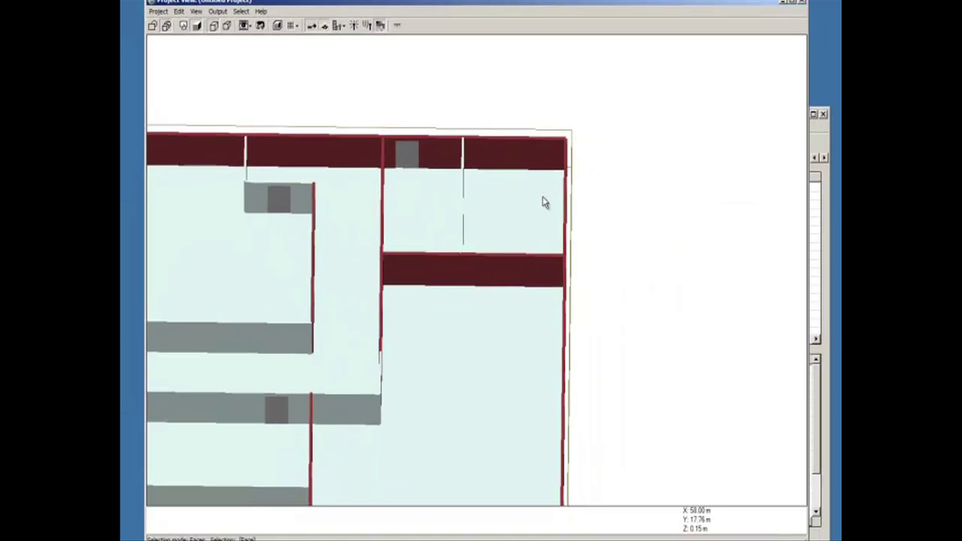
{"action": "left_click", "coordinate": [545, 201]}
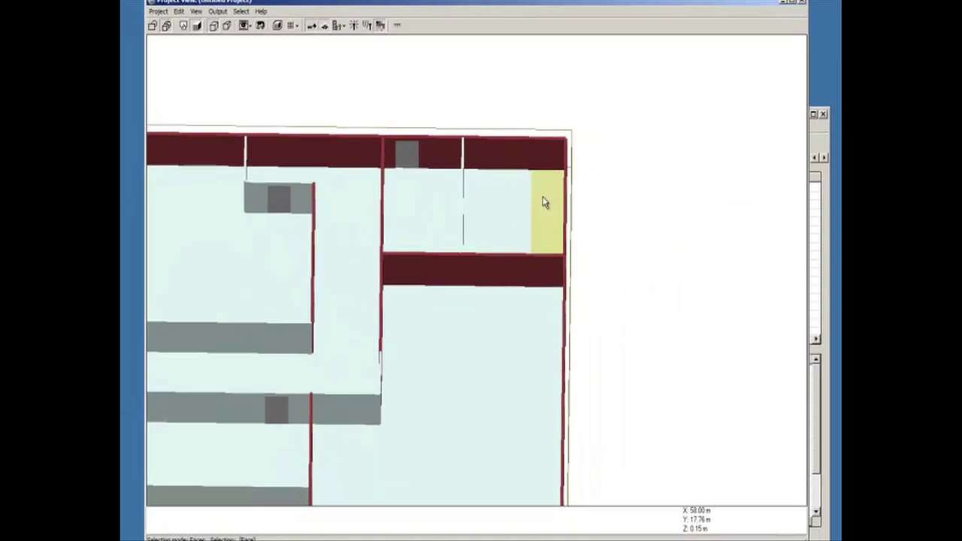
{"action": "right_click", "coordinate": [543, 197]}
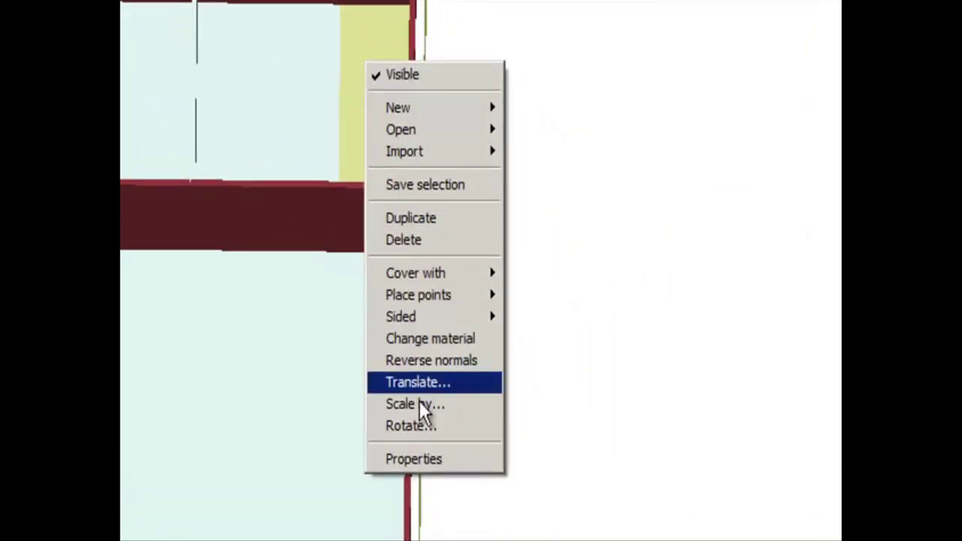
{"action": "left_click", "coordinate": [425, 459]}
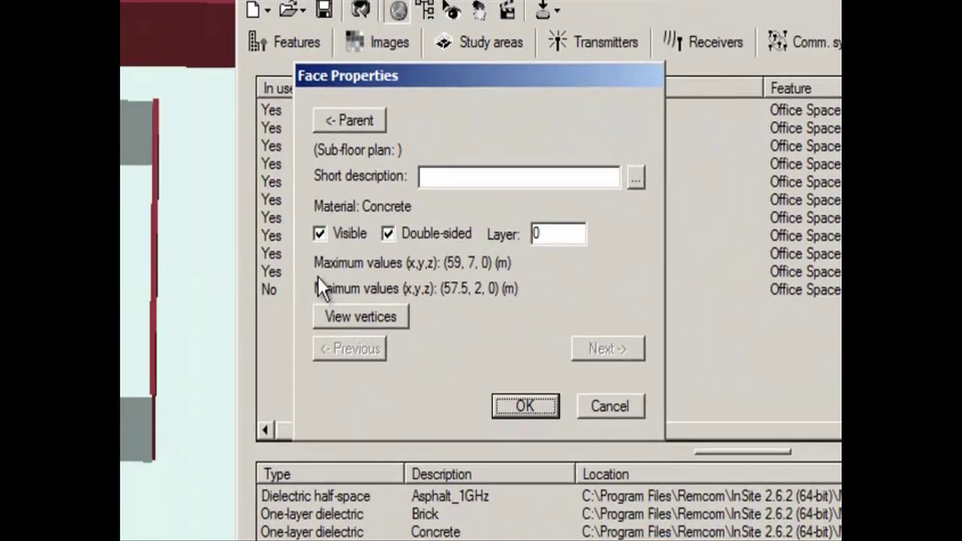
{"action": "left_click", "coordinate": [369, 319]}
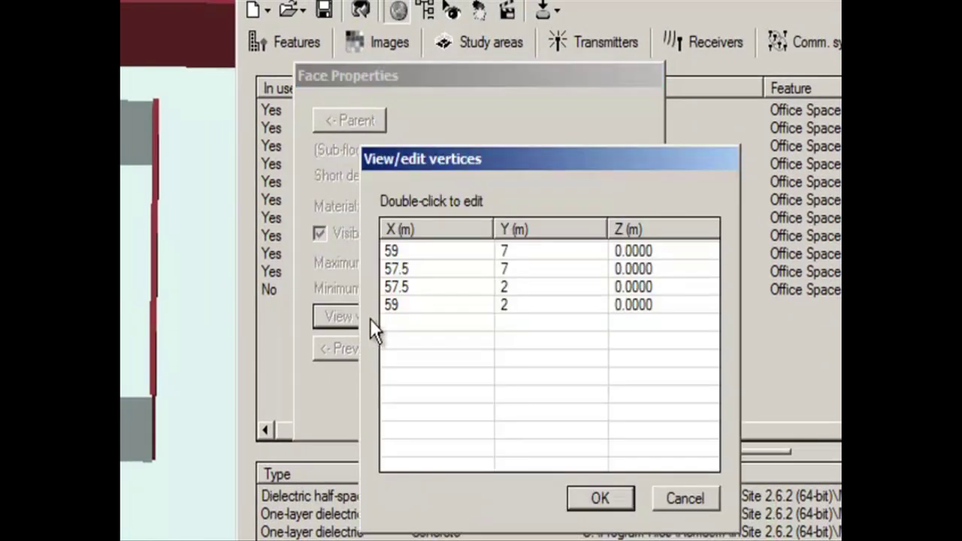
Raise the two corners at X 59 to a Z height of 1.5 m
{"action": "double_click", "coordinate": [652, 251]}
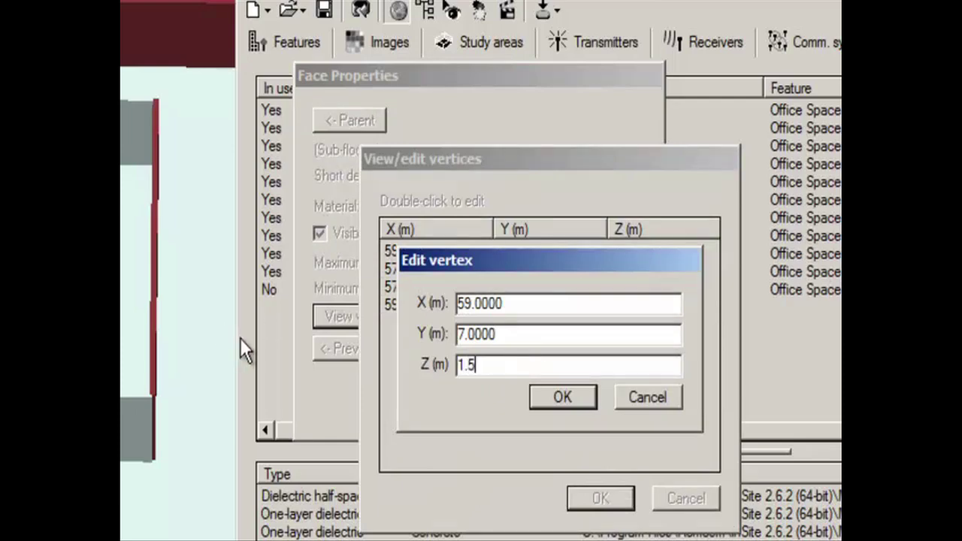
{"action": "left_click", "coordinate": [562, 397]}
{"action": "double_click", "coordinate": [489, 304]}
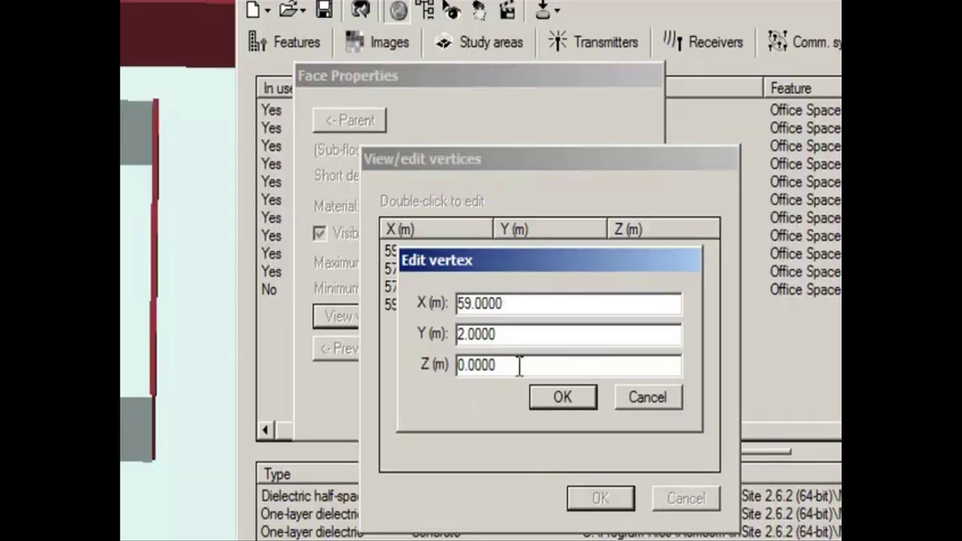
{"action": "left_click_drag", "start_coordinate": [520, 365], "coordinate": [235, 358]}
{"action": "type", "text": "1.5"}
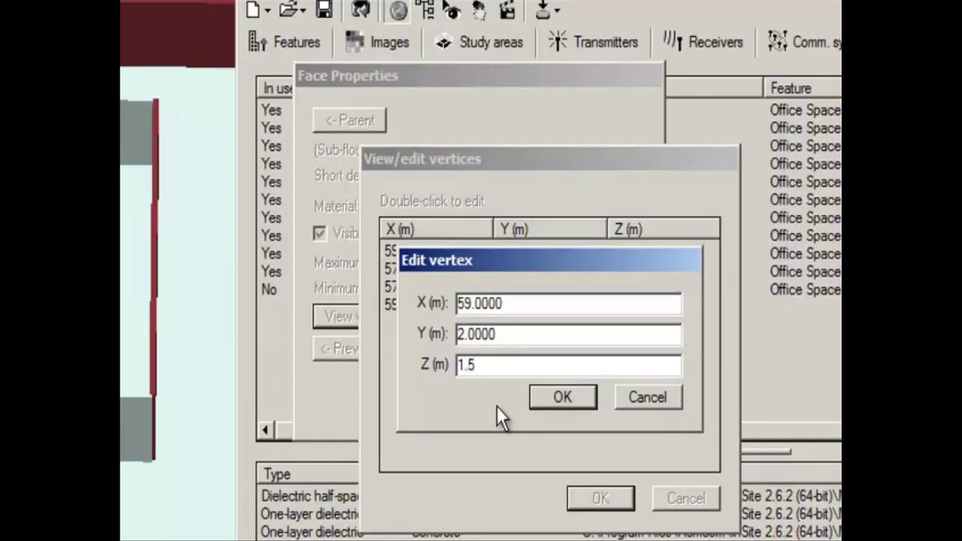
{"action": "left_click", "coordinate": [563, 397]}
{"action": "left_click", "coordinate": [600, 498]}
{"action": "left_click", "coordinate": [519, 403]}
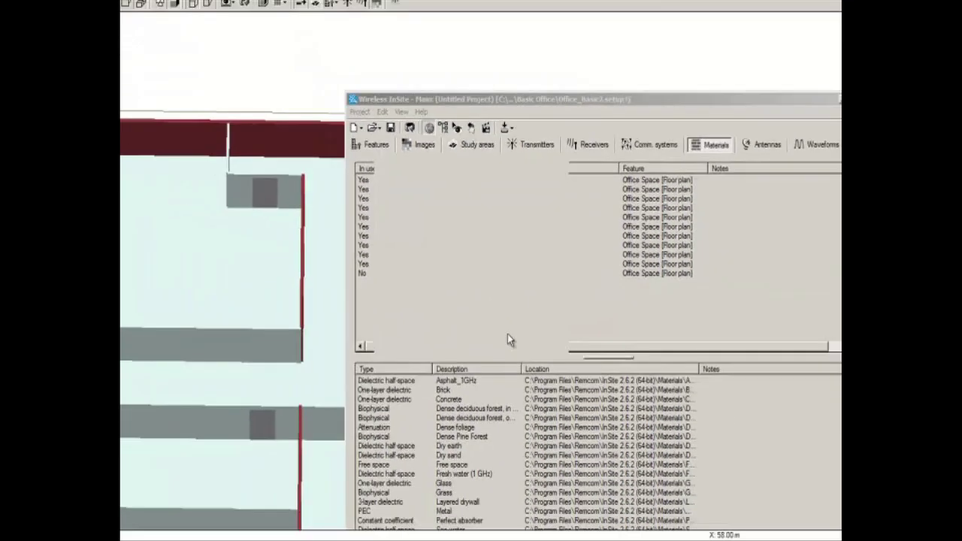
Set the neighbouring floor face's corner at 57.5, 2 to Z 1.5 m
{"action": "left_click_drag", "start_coordinate": [514, 360], "coordinate": [490, 301]}
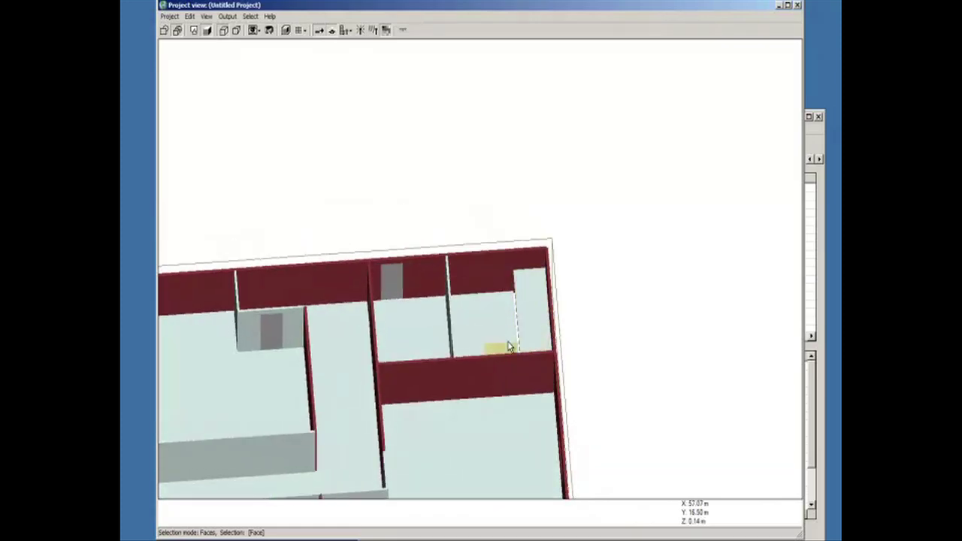
{"action": "right_click", "coordinate": [510, 348]}
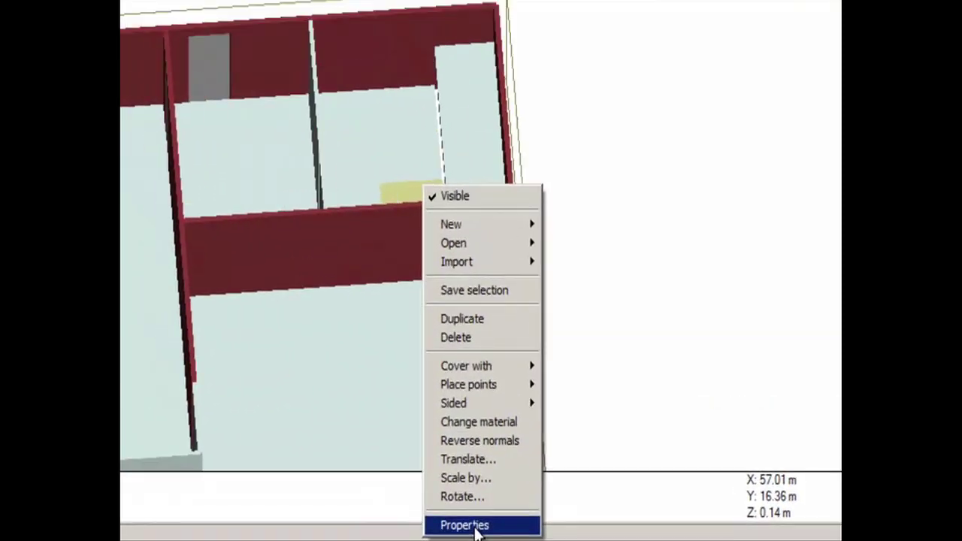
{"action": "left_click", "coordinate": [431, 454]}
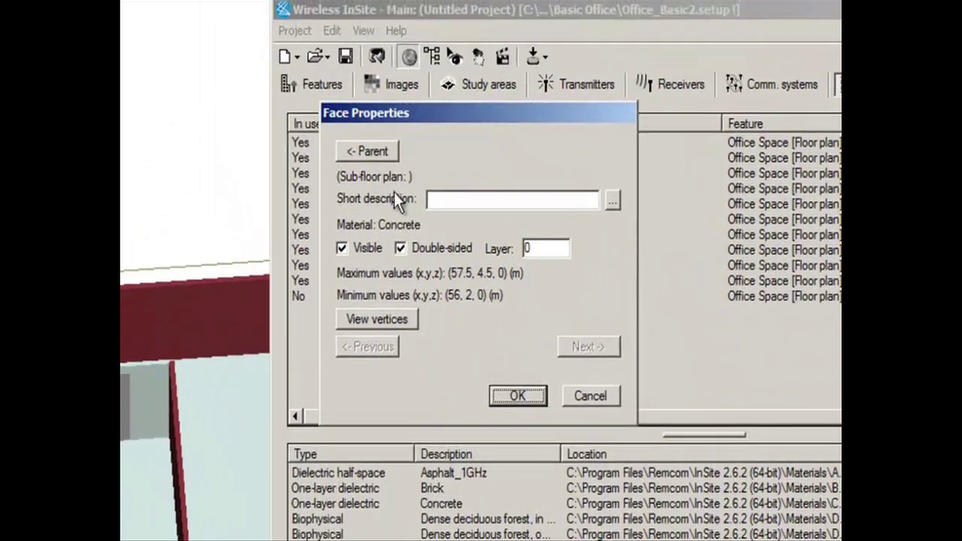
{"action": "left_click", "coordinate": [390, 324]}
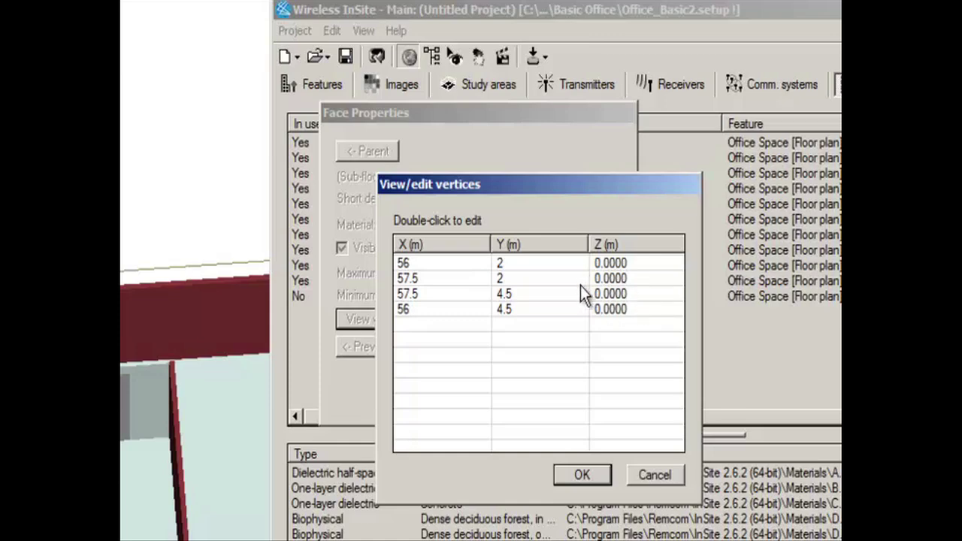
{"action": "double_click", "coordinate": [617, 276]}
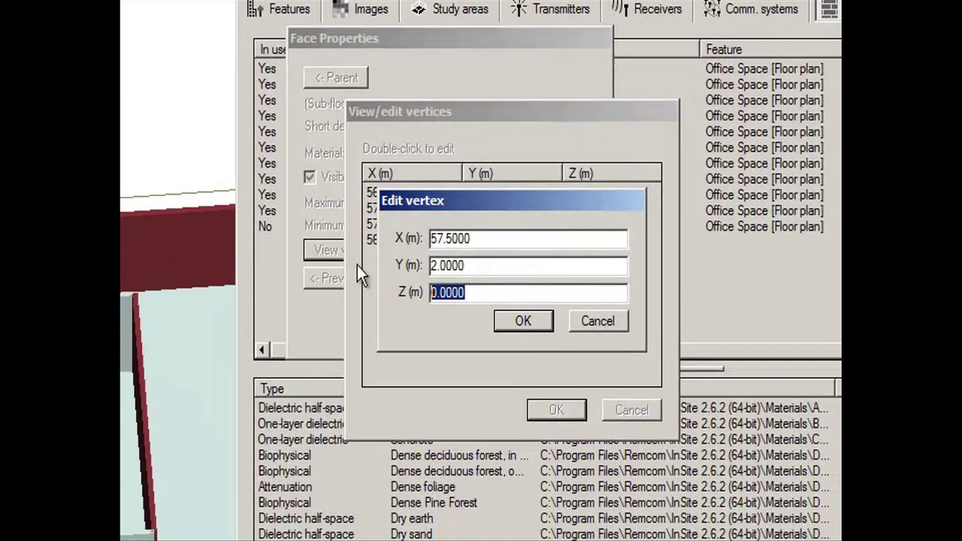
{"action": "type", "text": "1.5"}
{"action": "left_click", "coordinate": [526, 323]}
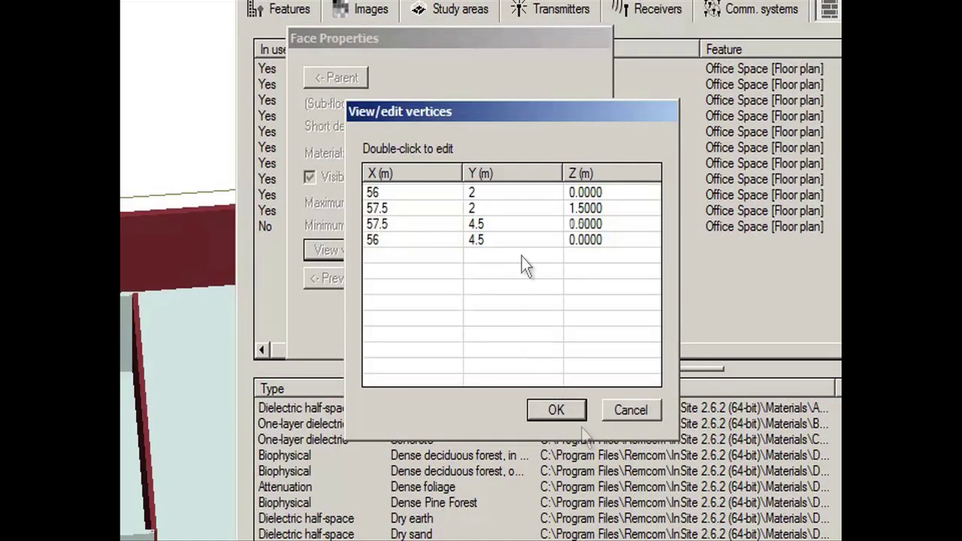
{"action": "left_click", "coordinate": [556, 409]}
{"action": "left_click", "coordinate": [493, 323]}
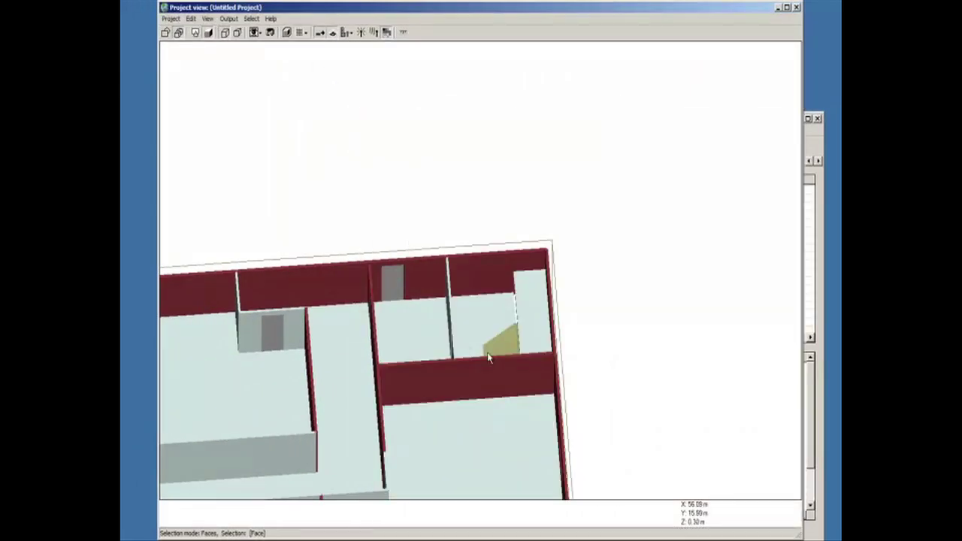
{"action": "middle_click_drag", "start_coordinate": [489, 359], "coordinate": [400, 279]}
Set the next face's corners at 57.5, 4.5 and 56, 7 to Z 1.5 m
{"action": "right_click", "coordinate": [400, 280]}
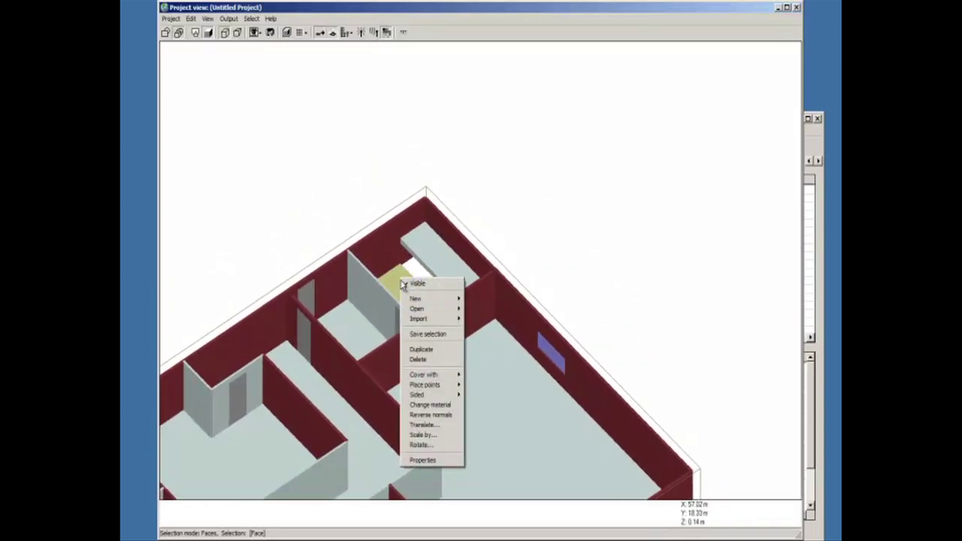
{"action": "left_click", "coordinate": [423, 460]}
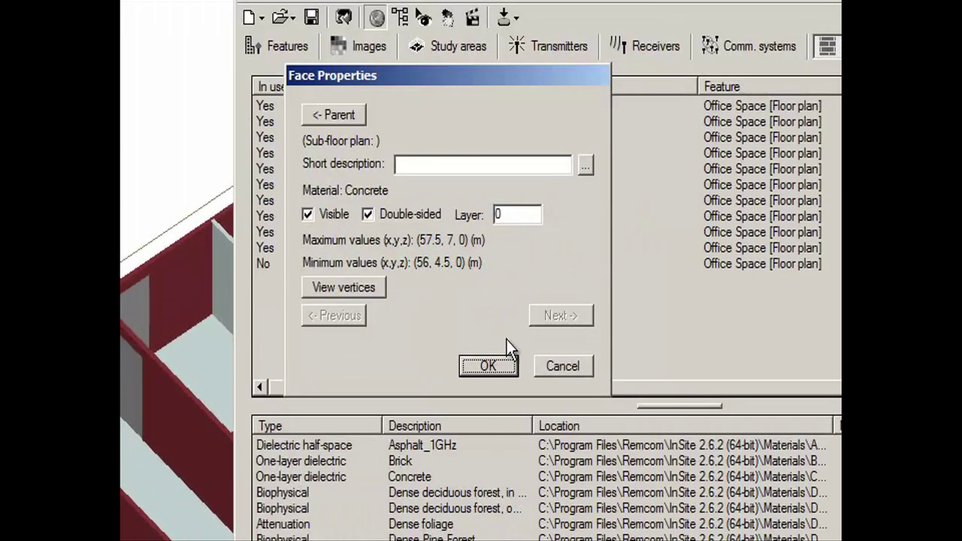
{"action": "left_click", "coordinate": [360, 291]}
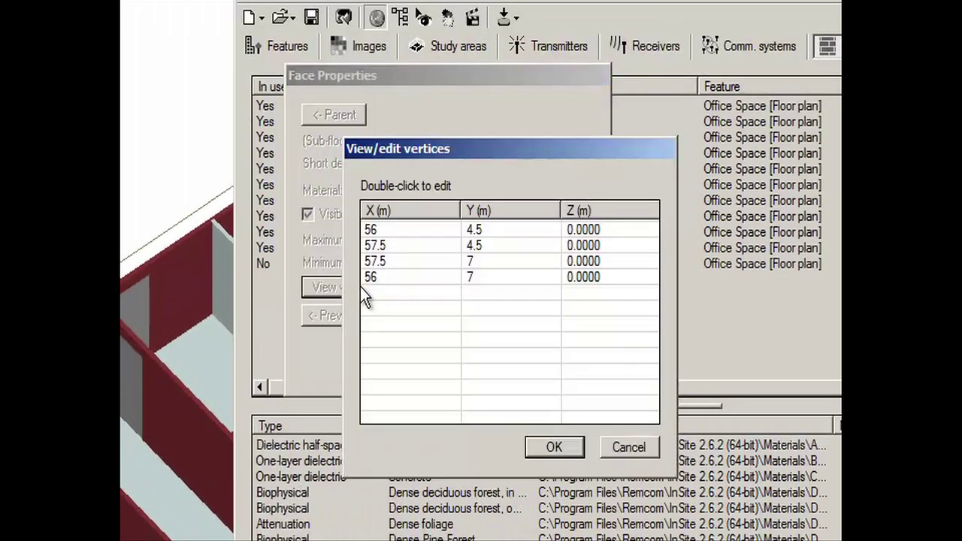
{"action": "double_click", "coordinate": [590, 244]}
{"action": "left_click_drag", "start_coordinate": [483, 330], "coordinate": [363, 314]}
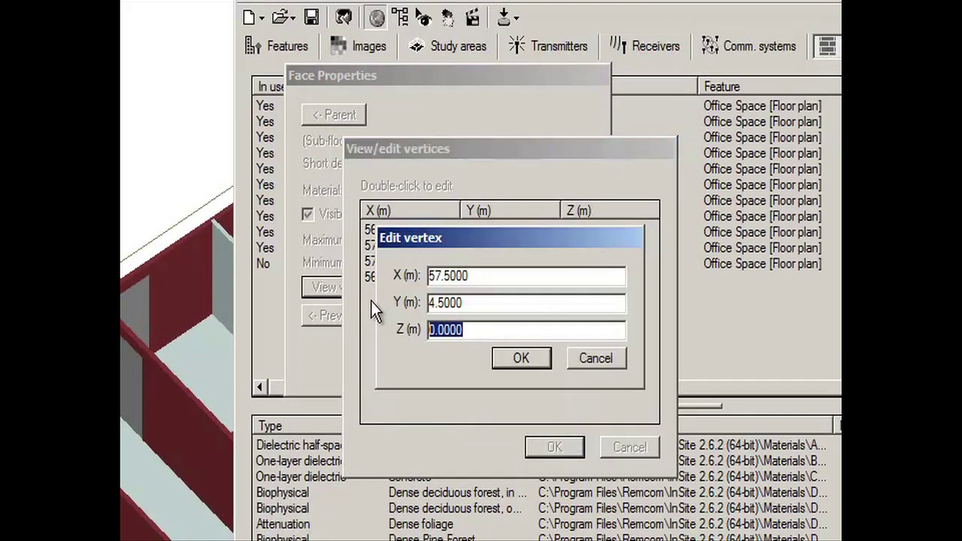
{"action": "type", "text": "1.5"}
{"action": "left_click", "coordinate": [521, 358]}
{"action": "double_click", "coordinate": [516, 279]}
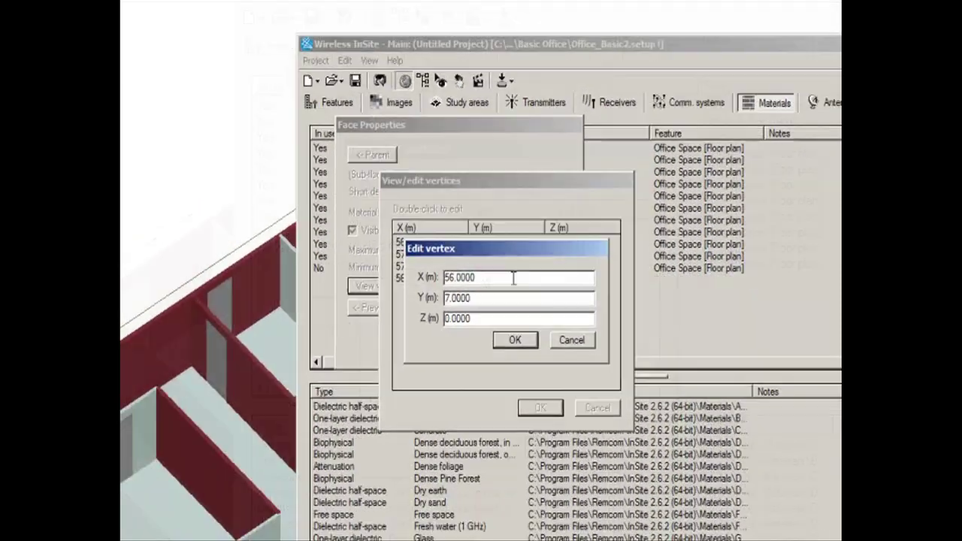
{"action": "type", "text": "1.5"}
{"action": "left_click", "coordinate": [512, 340]}
{"action": "left_click", "coordinate": [540, 406]}
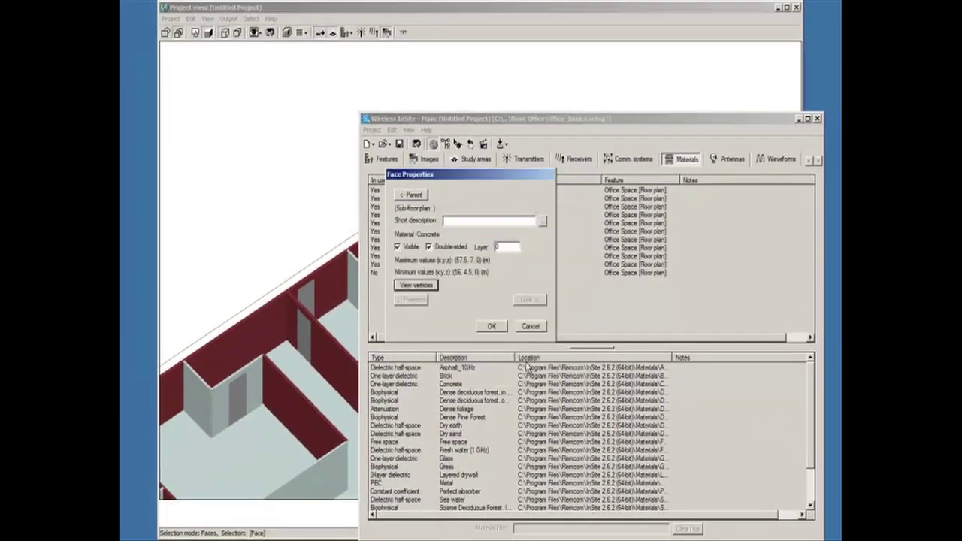
{"action": "left_click", "coordinate": [493, 327]}
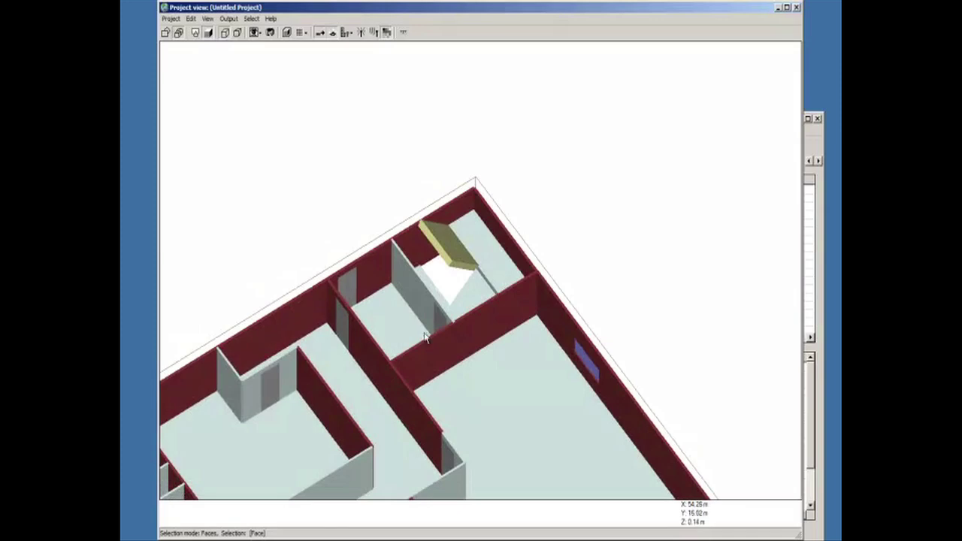
Switch to orthographic projection with a top-down view of the entire office floor
{"action": "left_click", "coordinate": [207, 18]}
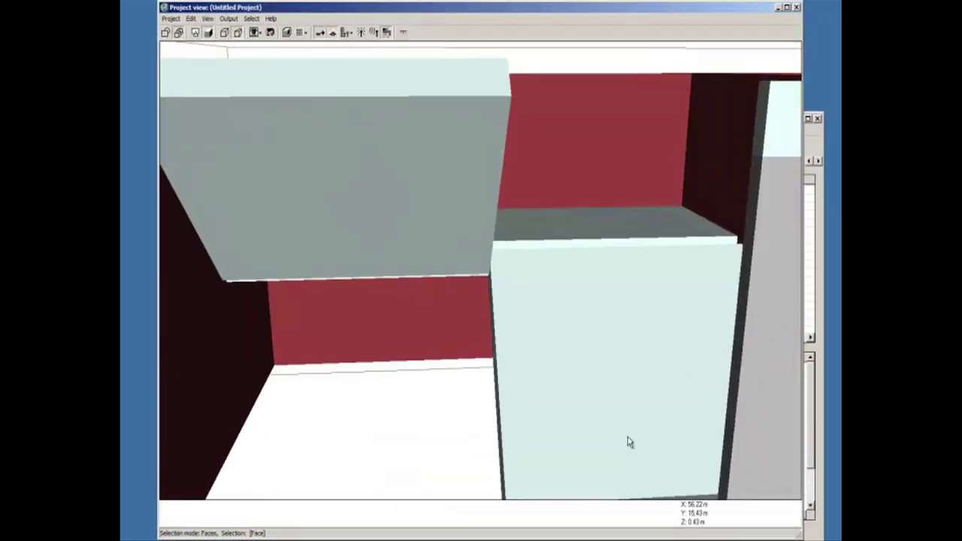
{"action": "left_click", "coordinate": [206, 18]}
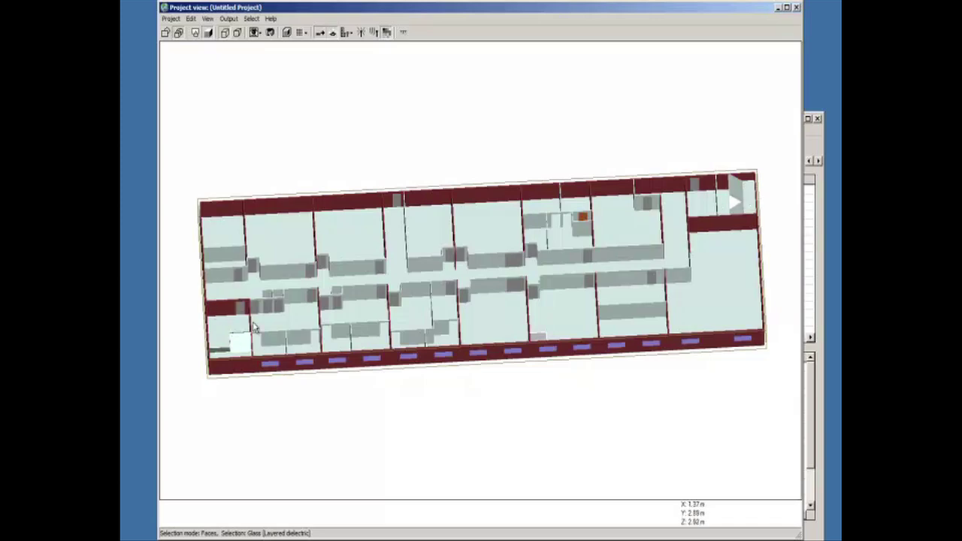
Select the whole office floor plan feature and duplicate it, translating the copy X 40 m
{"action": "left_click", "coordinate": [252, 19]}
{"action": "left_click", "coordinate": [264, 93]}
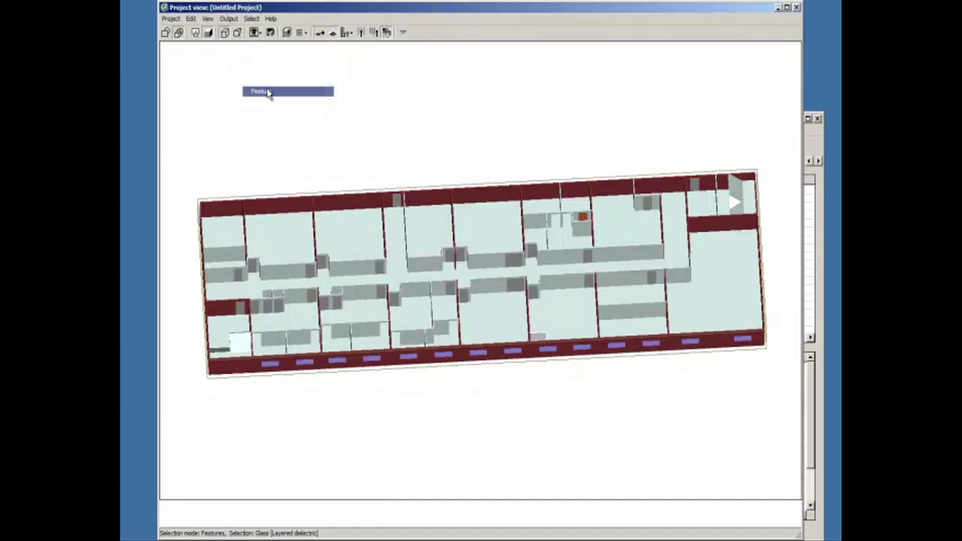
{"action": "left_click", "coordinate": [474, 301]}
{"action": "right_click", "coordinate": [475, 272]}
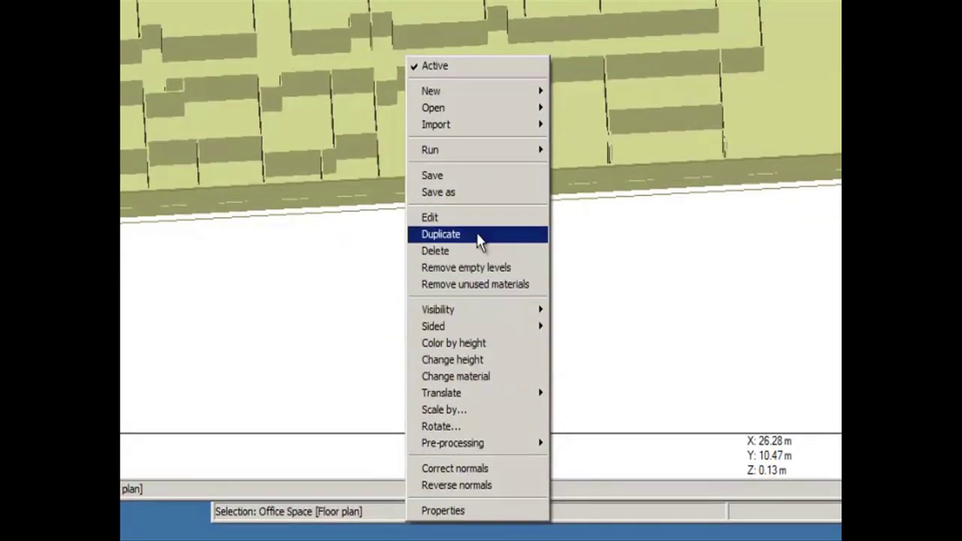
{"action": "left_click", "coordinate": [479, 236]}
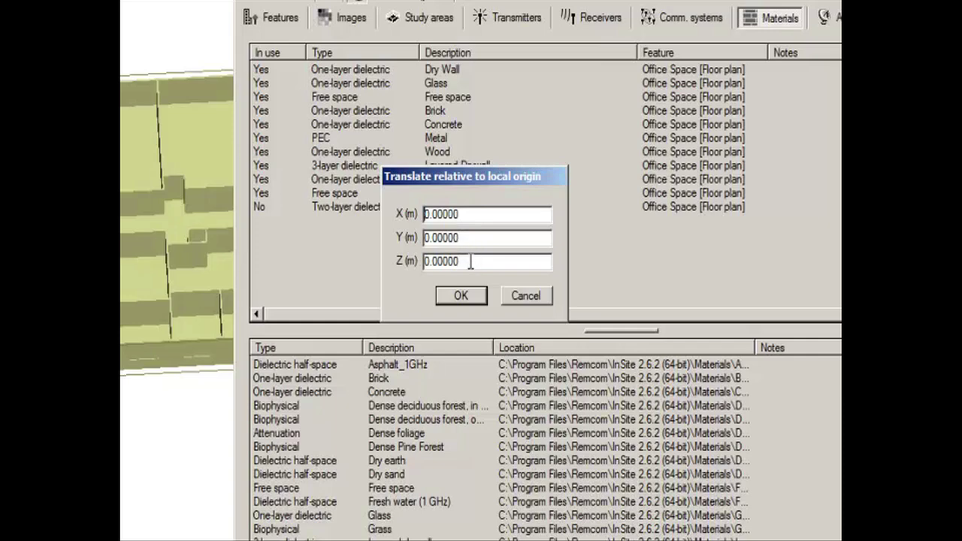
{"action": "left_click_drag", "start_coordinate": [475, 215], "coordinate": [354, 208]}
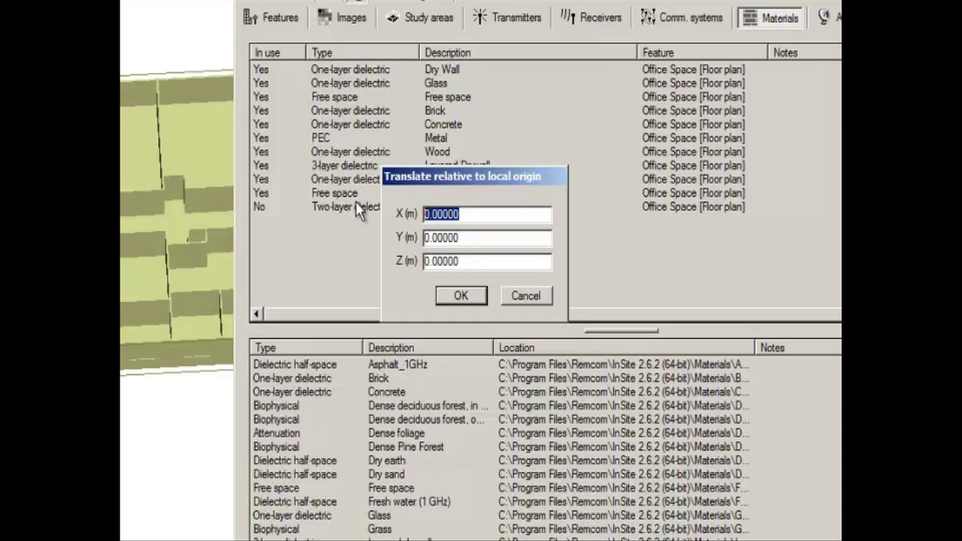
{"action": "type", "text": "40"}
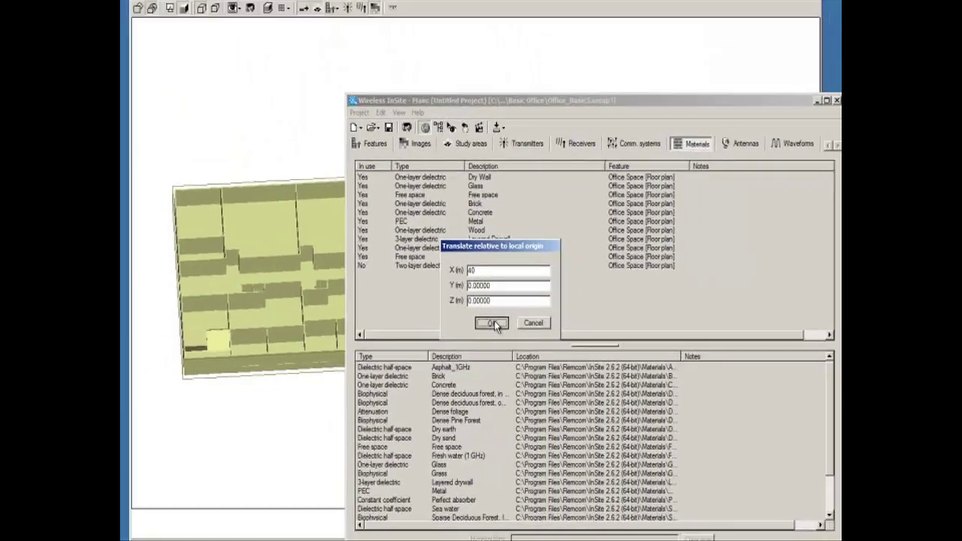
{"action": "left_click", "coordinate": [468, 293]}
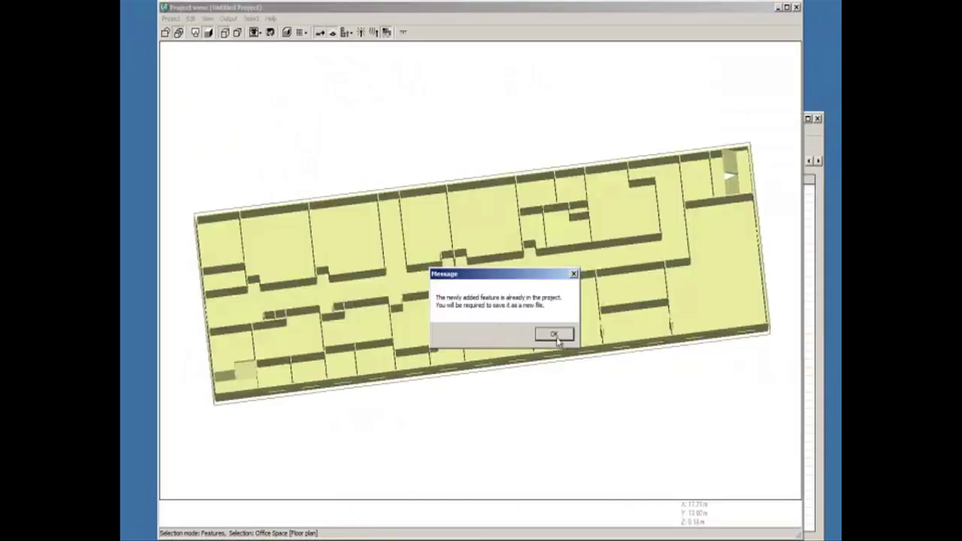
Dismiss the completion message and orbit into a tilted 3-D view of both floor copies
{"action": "left_click", "coordinate": [555, 336]}
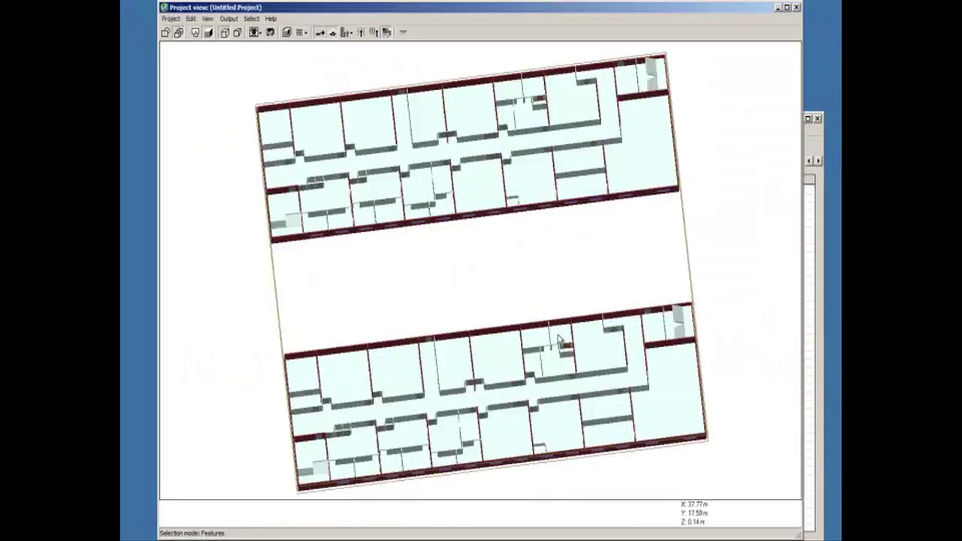
{"action": "middle_click_drag", "start_coordinate": [528, 364], "coordinate": [442, 320]}
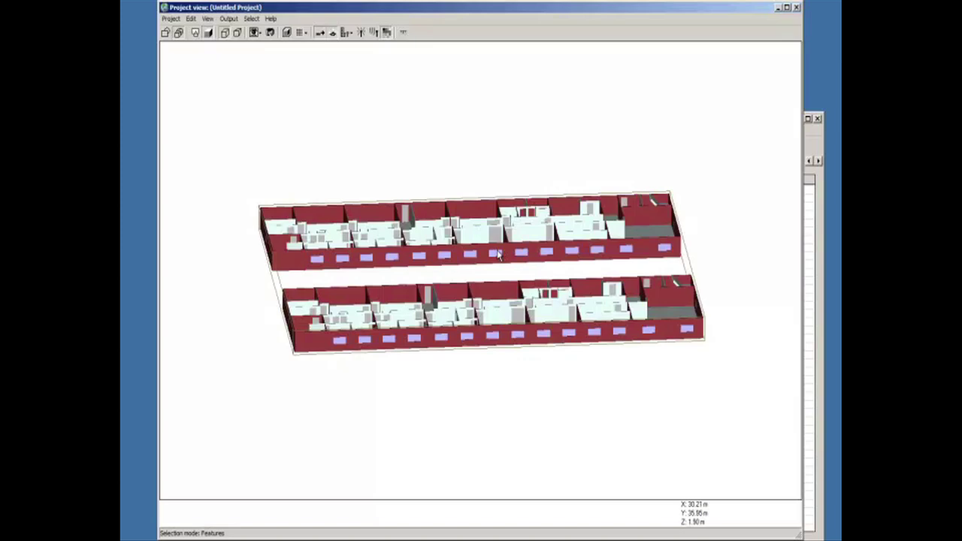
{"action": "middle_click_drag", "start_coordinate": [498, 256], "coordinate": [516, 268]}
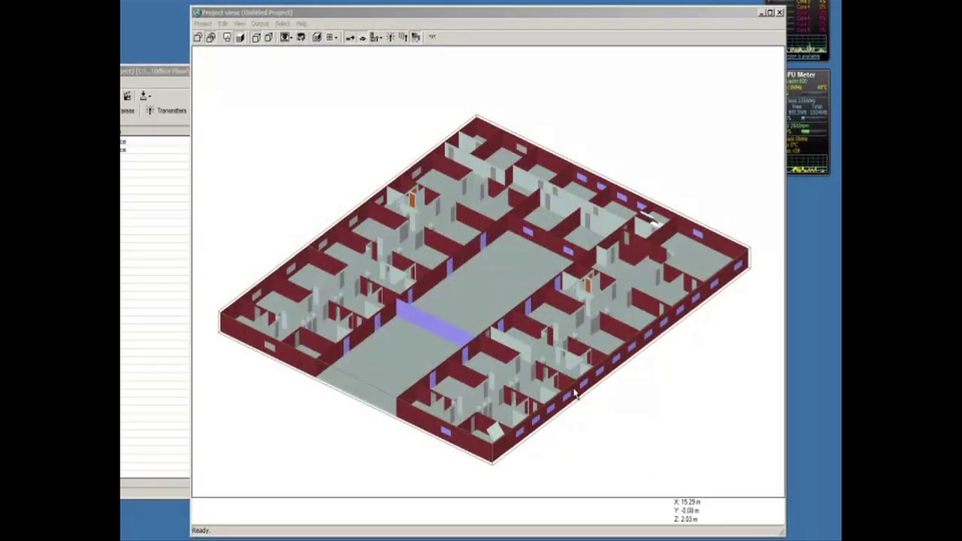
{"action": "left_click", "coordinate": [515, 364]}
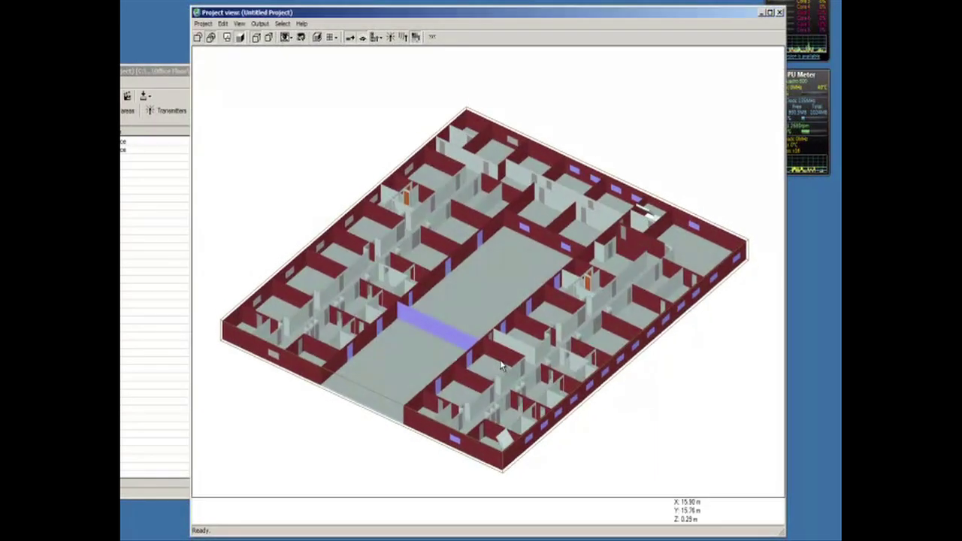
{"action": "left_click_drag", "start_coordinate": [519, 190], "coordinate": [579, 177]}
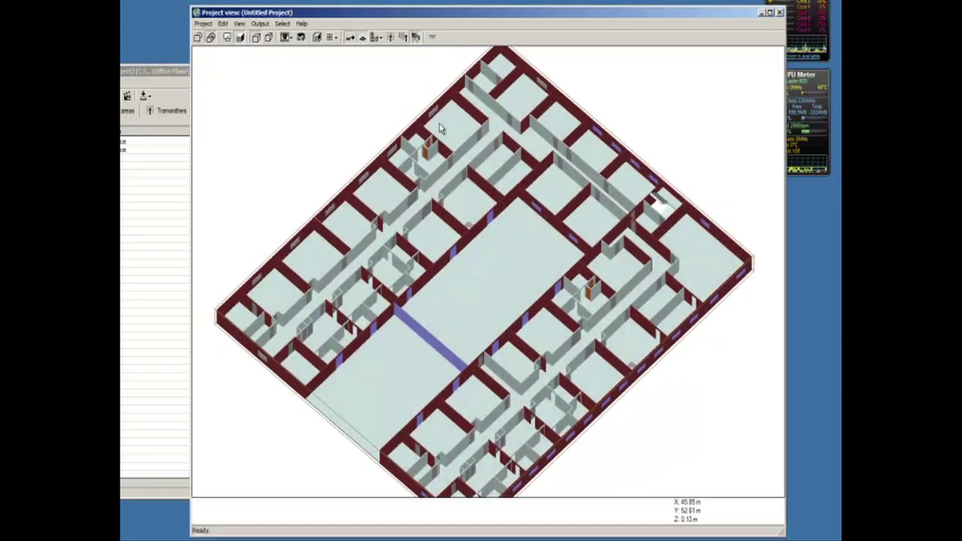
{"action": "left_click_drag", "start_coordinate": [509, 264], "coordinate": [517, 230]}
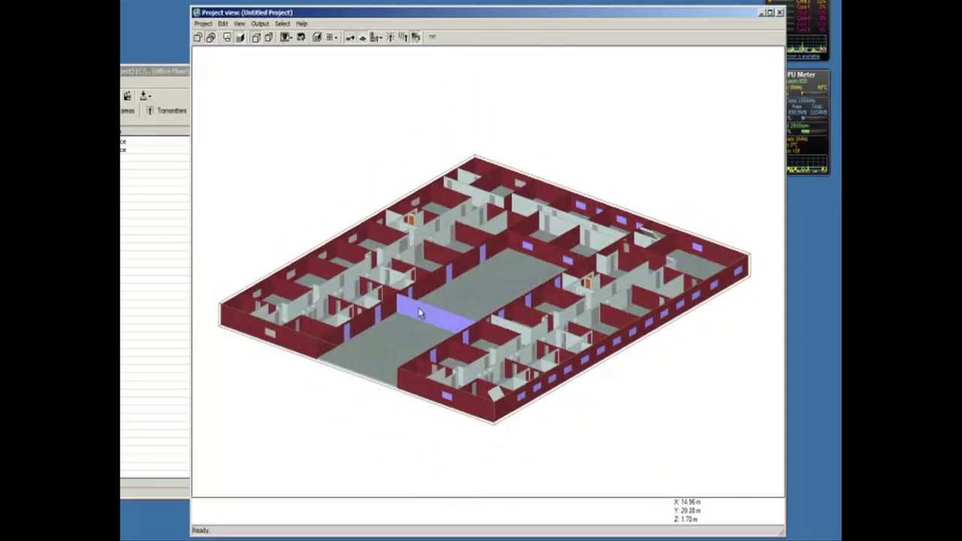
{"action": "left_click_drag", "start_coordinate": [433, 305], "coordinate": [451, 301]}
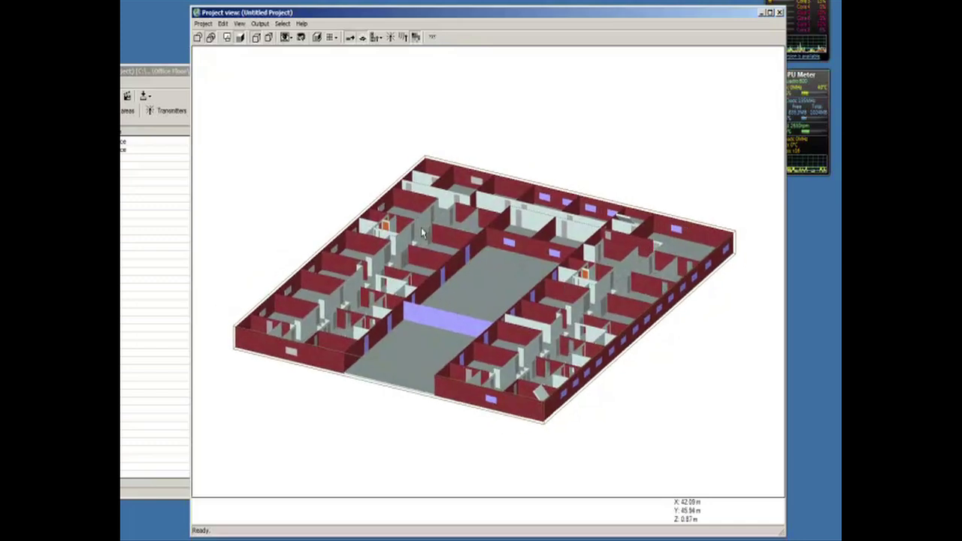
In Feature selection mode, select both office floor features
{"action": "left_click", "coordinate": [285, 25]}
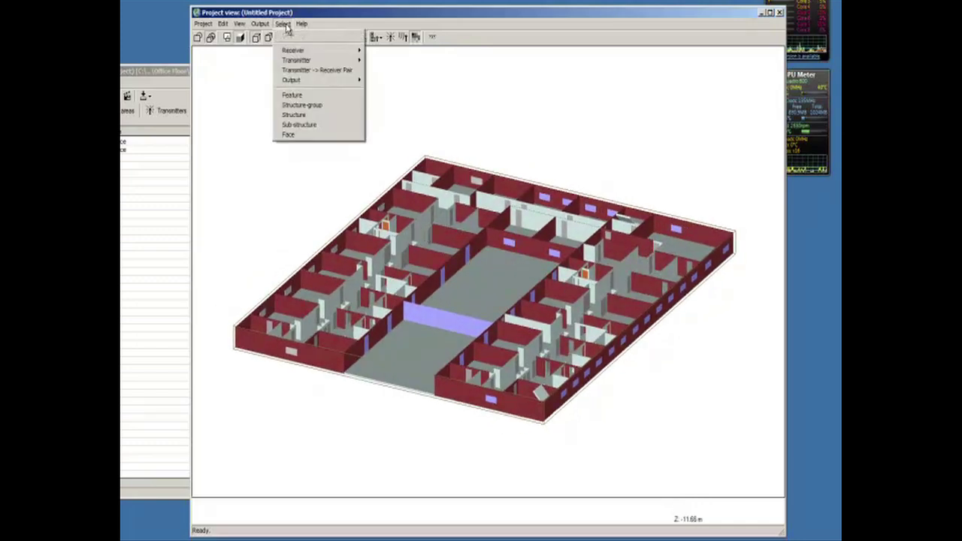
{"action": "left_click", "coordinate": [291, 96]}
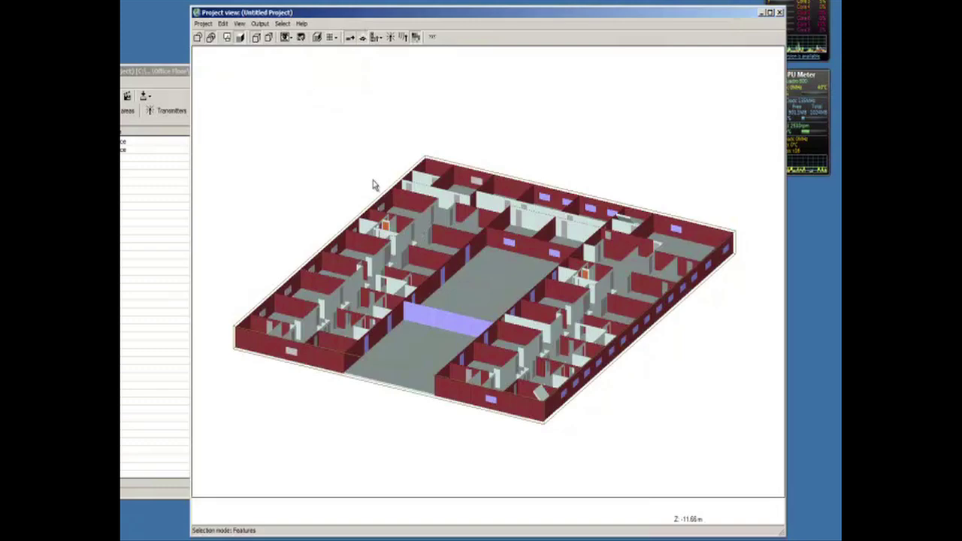
{"action": "left_click", "coordinate": [402, 218]}
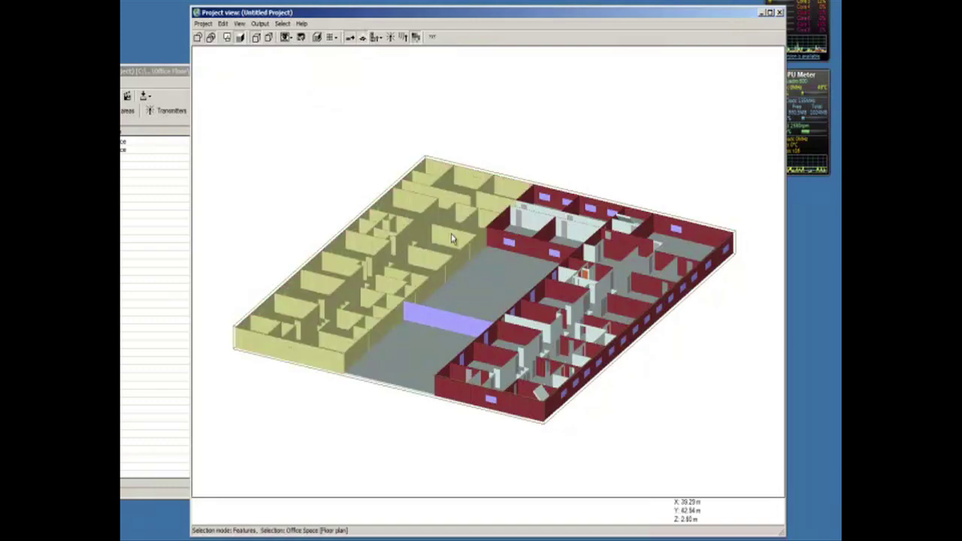
{"action": "left_click", "coordinate": [602, 272], "text": "ctrl"}
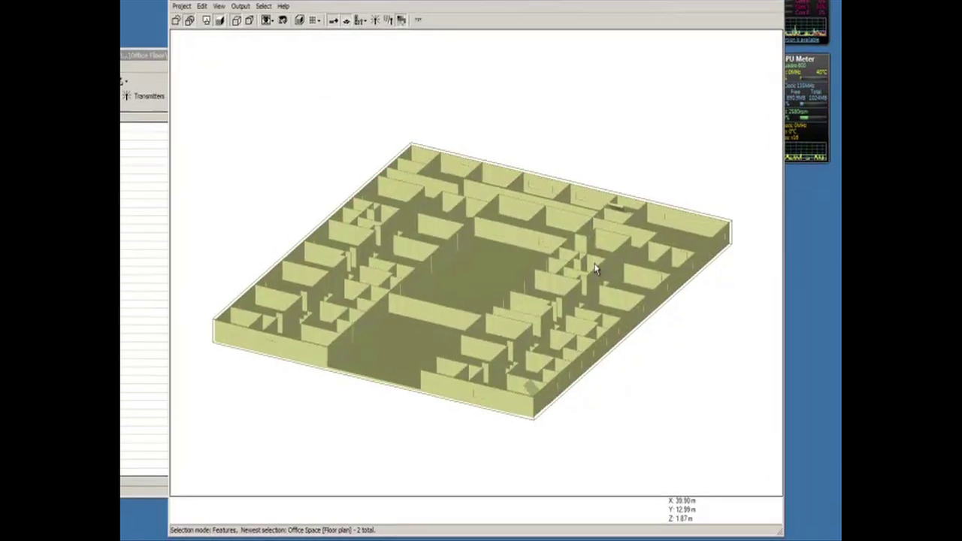
Duplicate both features with a Z offset of 3 m, acknowledging the save-as-new-file notices
{"action": "right_click", "coordinate": [600, 265]}
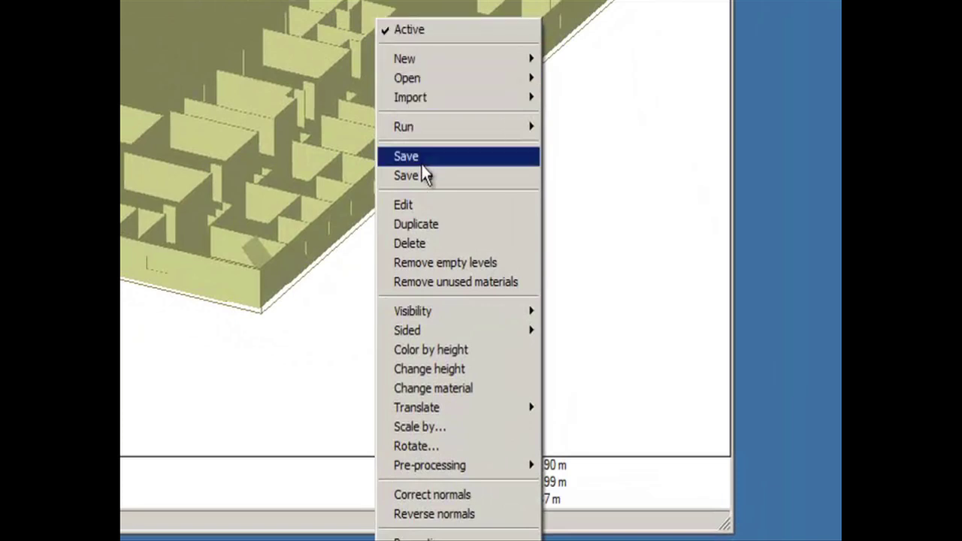
{"action": "left_click", "coordinate": [433, 224]}
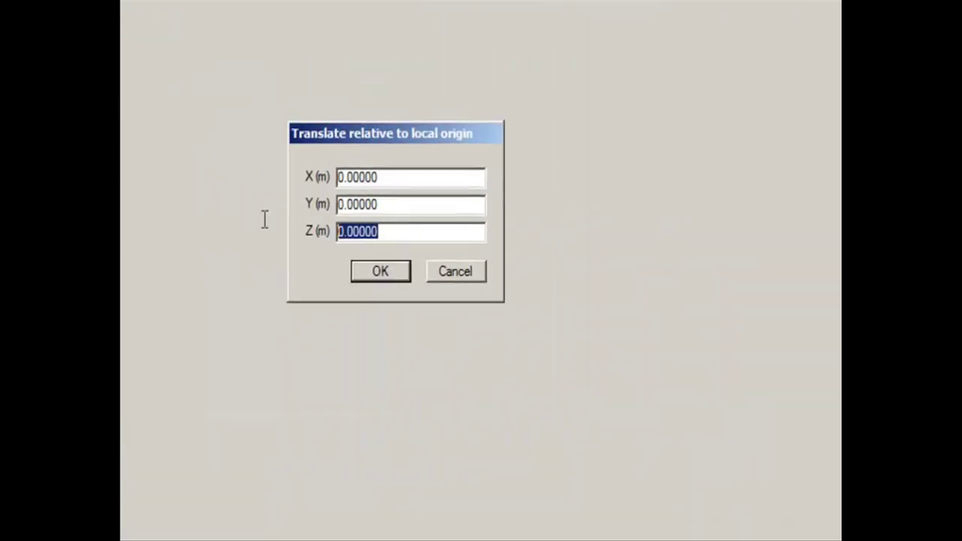
{"action": "type", "text": "3"}
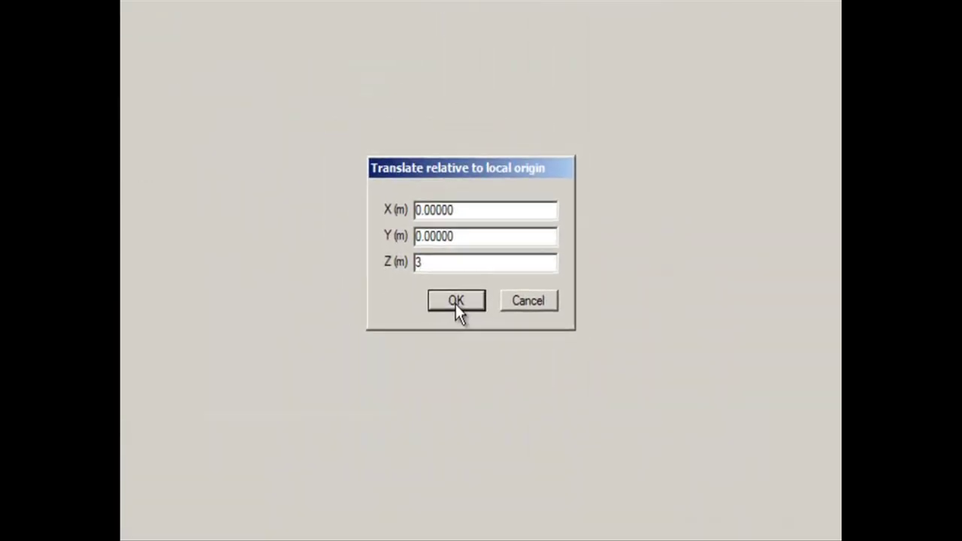
{"action": "left_click", "coordinate": [467, 300]}
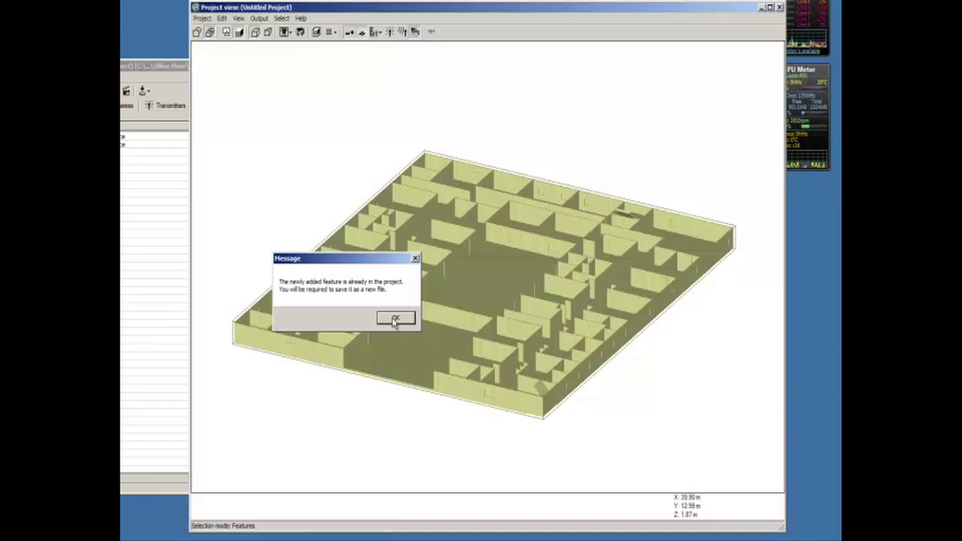
{"action": "left_click", "coordinate": [394, 319]}
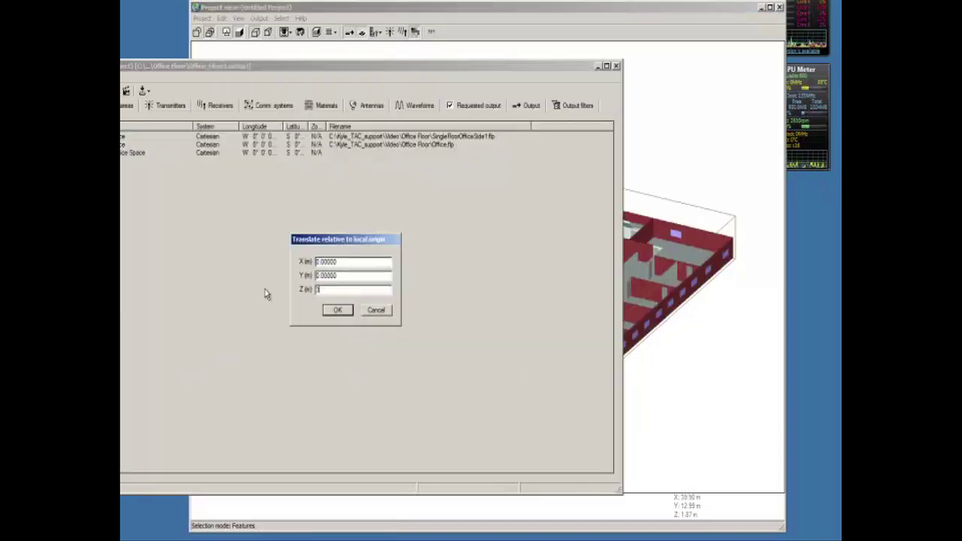
{"action": "left_click", "coordinate": [336, 312]}
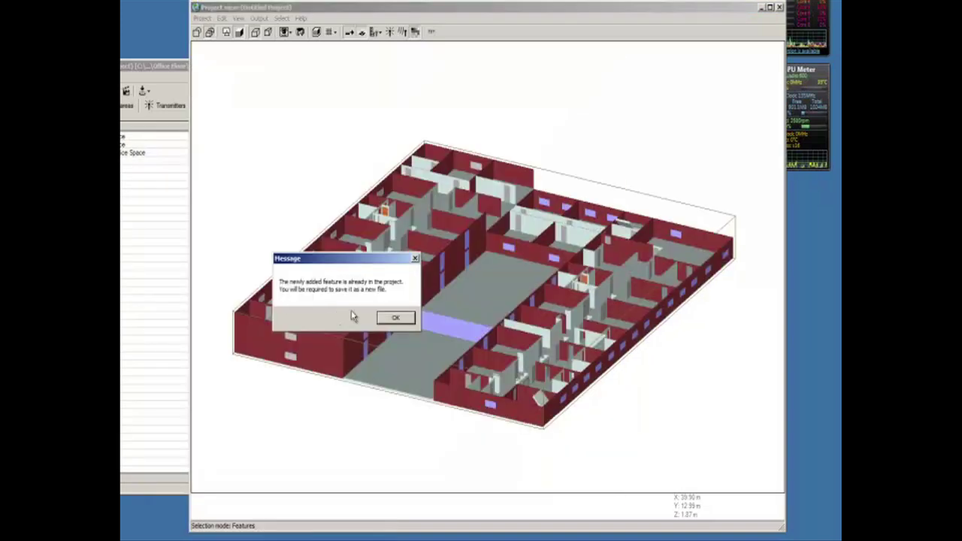
{"action": "left_click", "coordinate": [395, 318]}
In Face selection mode, delete the upper floor slab face over the central atrium
{"action": "left_click_drag", "start_coordinate": [466, 353], "coordinate": [397, 361]}
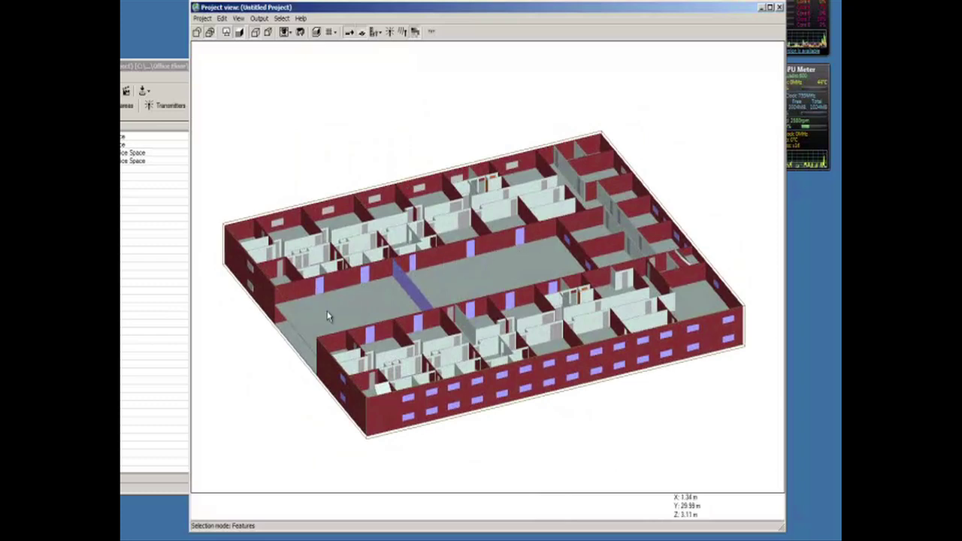
{"action": "left_click_drag", "start_coordinate": [328, 317], "coordinate": [298, 188]}
{"action": "left_click", "coordinate": [281, 18]}
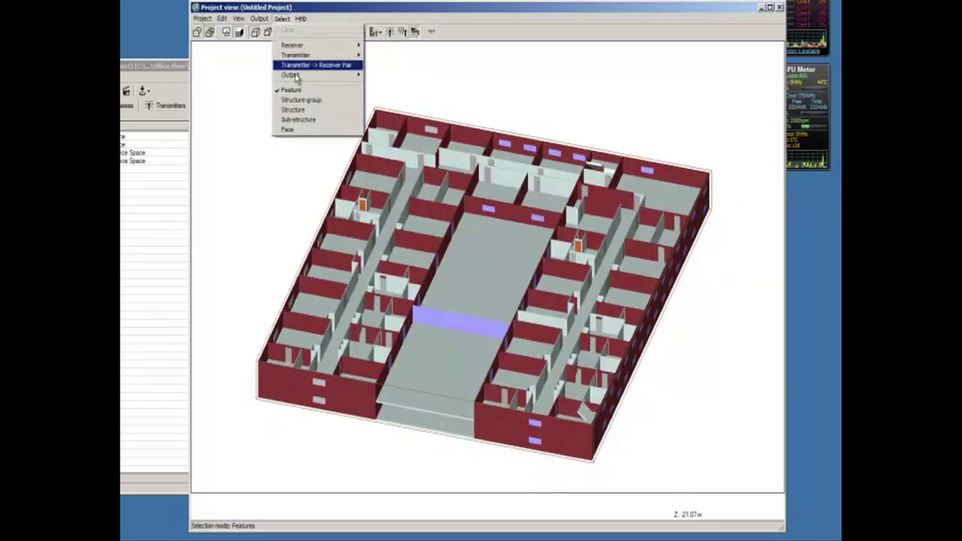
{"action": "left_click", "coordinate": [289, 129]}
{"action": "left_click", "coordinate": [468, 239]}
{"action": "right_click", "coordinate": [470, 235]}
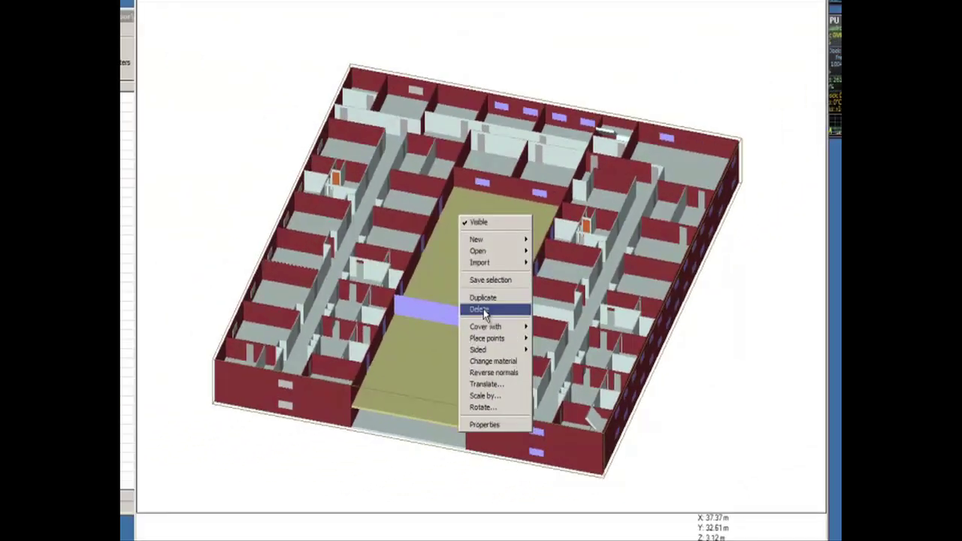
{"action": "left_click", "coordinate": [437, 243]}
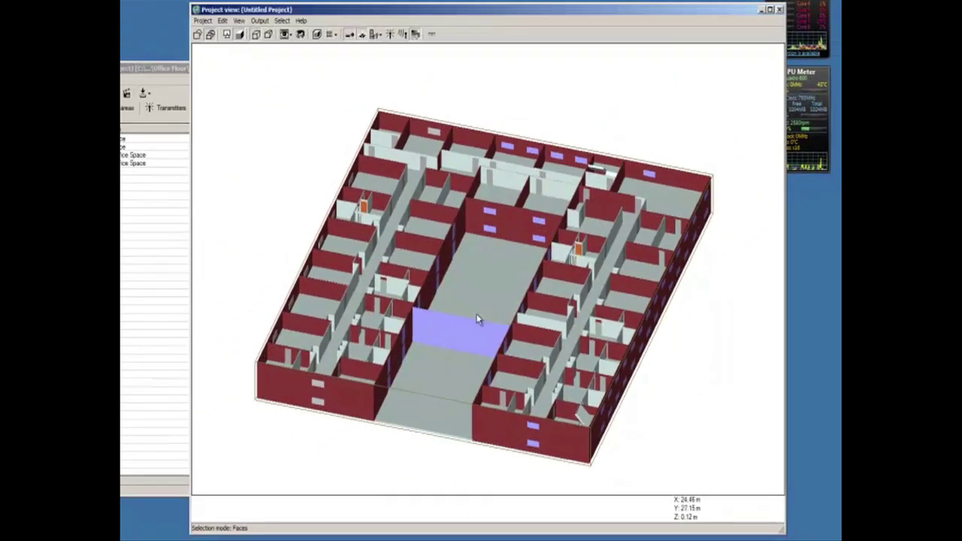
{"action": "left_click_drag", "start_coordinate": [478, 320], "coordinate": [409, 261]}
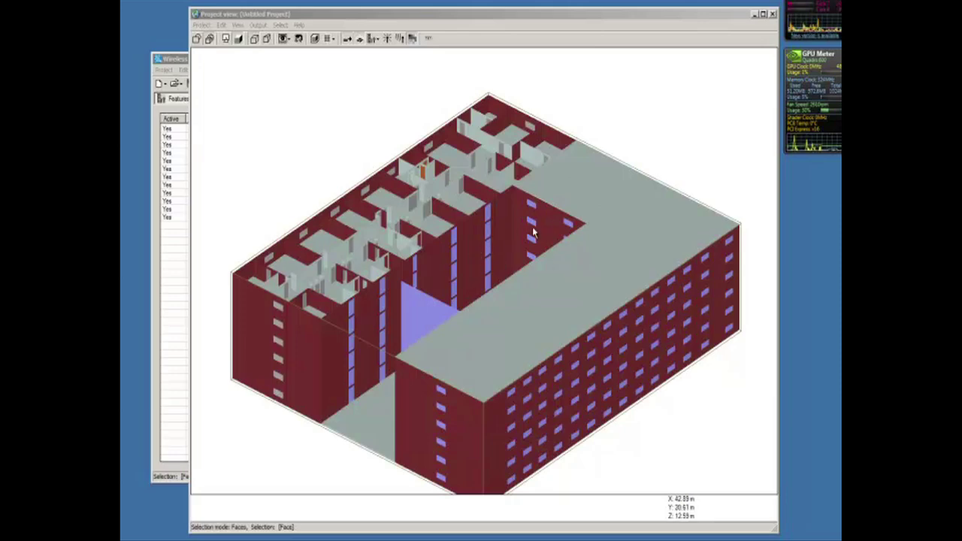
Switch the selection mode back to Features and select the roof slab
{"action": "left_click", "coordinate": [281, 24]}
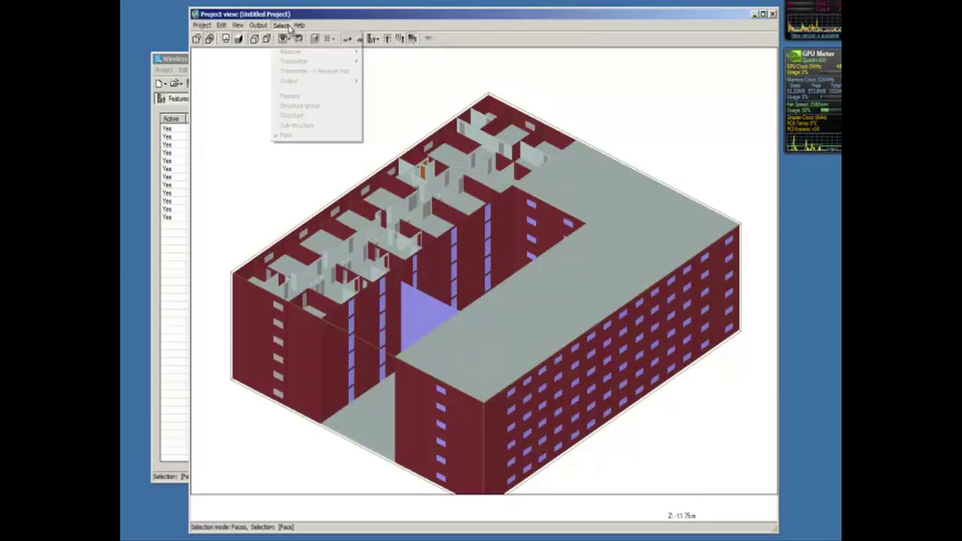
{"action": "left_click", "coordinate": [290, 97]}
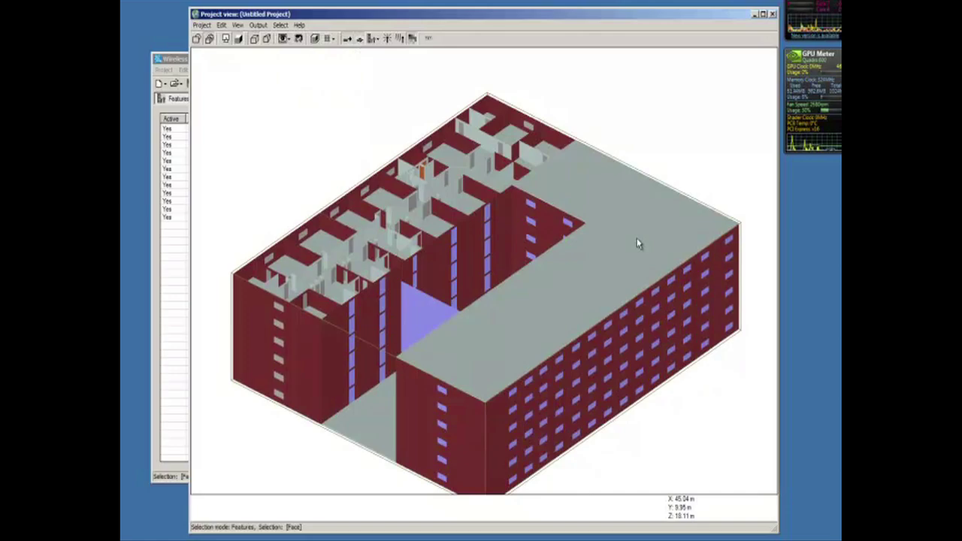
{"action": "left_click", "coordinate": [627, 240]}
Add the peaked glass roof block over the atrium and select an unwanted lavender roof face to delete
{"action": "right_click", "coordinate": [627, 240]}
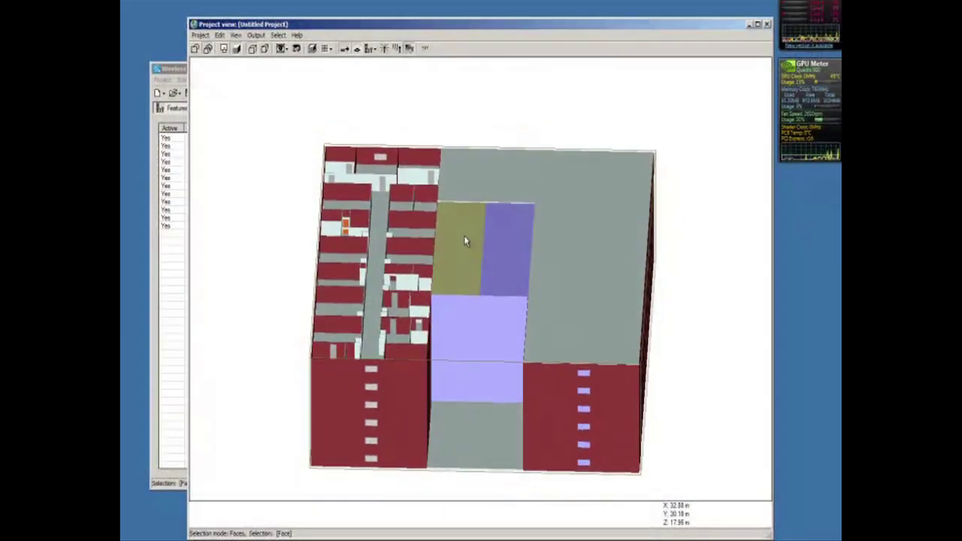
{"action": "right_click", "coordinate": [463, 235]}
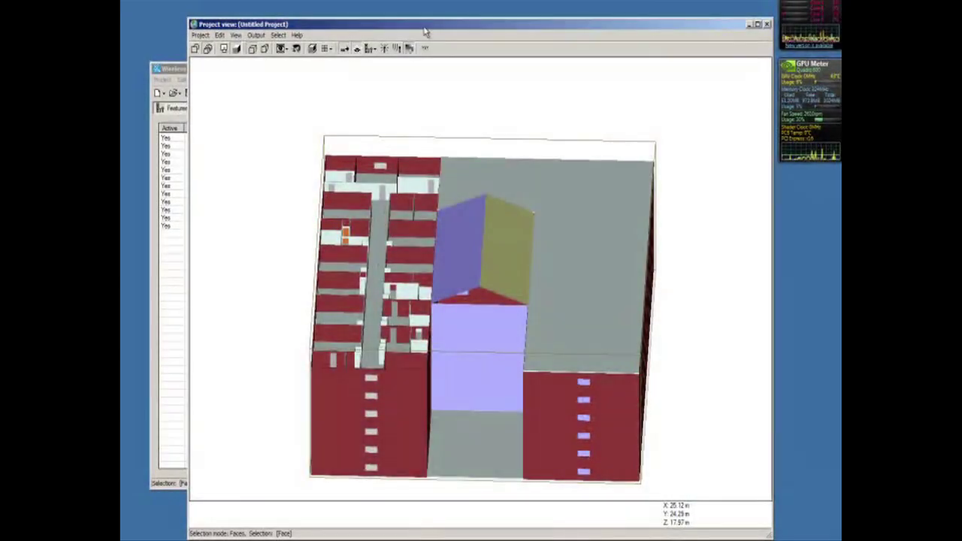
{"action": "left_click", "coordinate": [482, 321]}
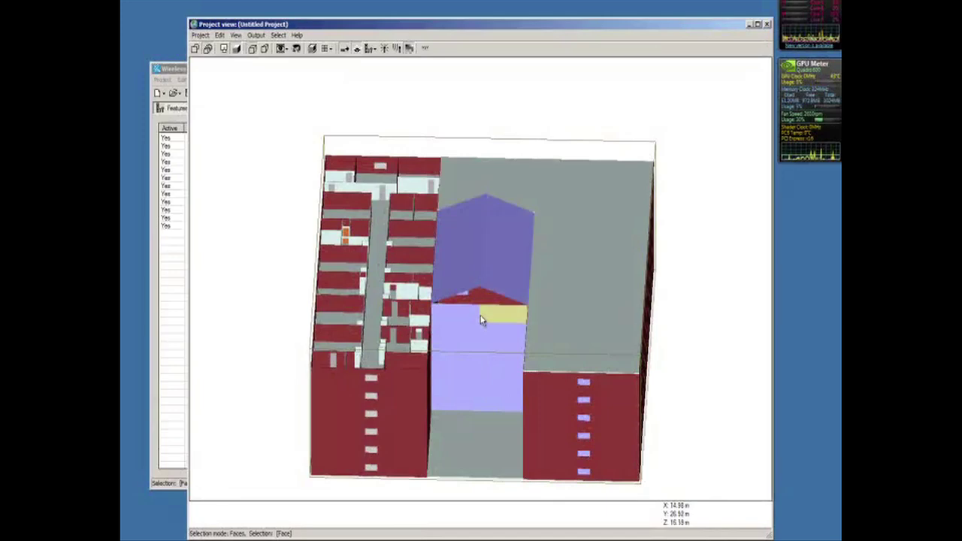
{"action": "right_click", "coordinate": [481, 317]}
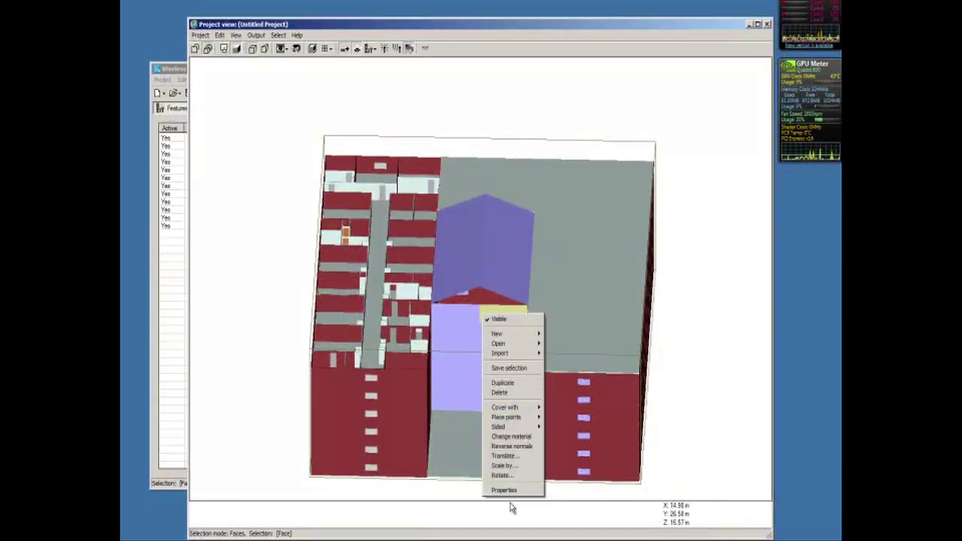